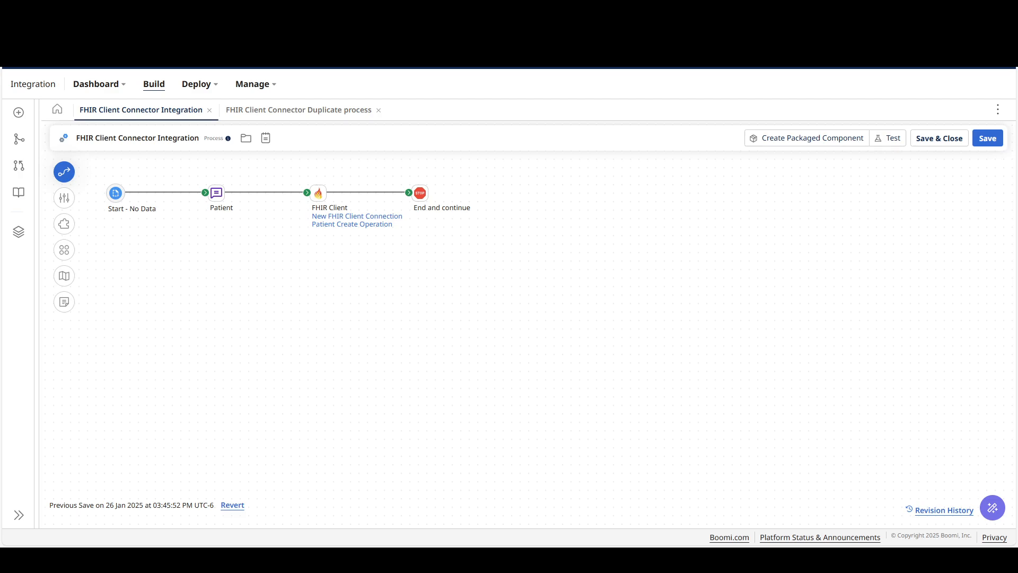
# Review the JSON message in the Patient message step, from its resource type through its name, gender and birth date fields
pyautogui.moveTo(216, 193)
pyautogui.click(183, 174)
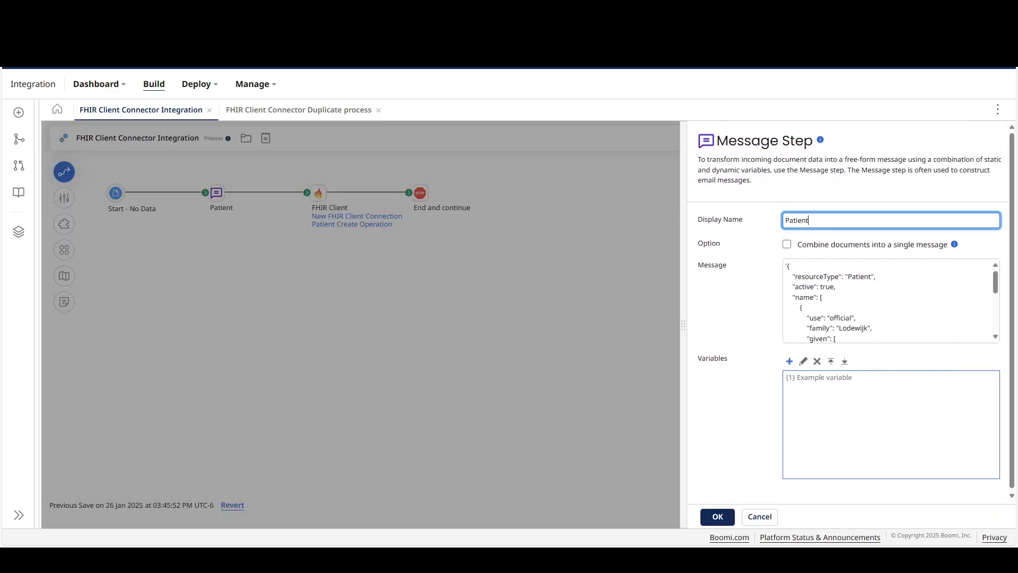
pyautogui.scroll(-1, 887, 301)
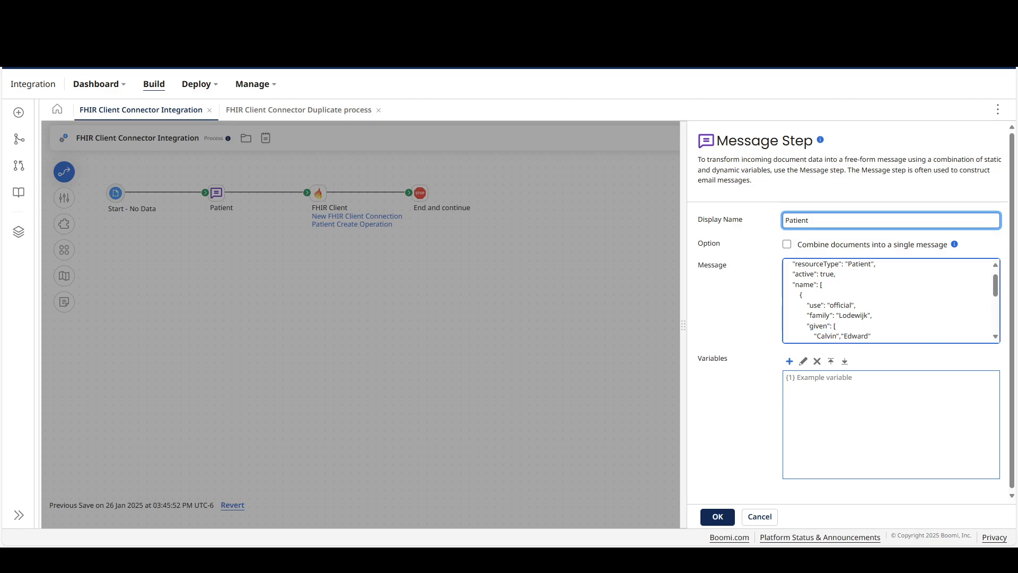
pyautogui.scroll(1, 887, 301)
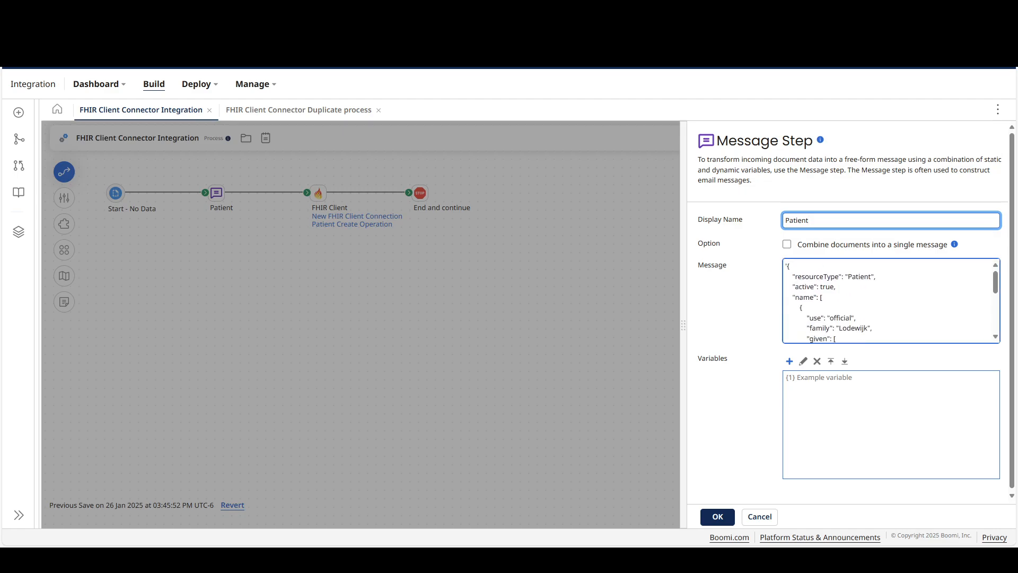
pyautogui.moveTo(805, 276); pyautogui.dragTo(875, 276)
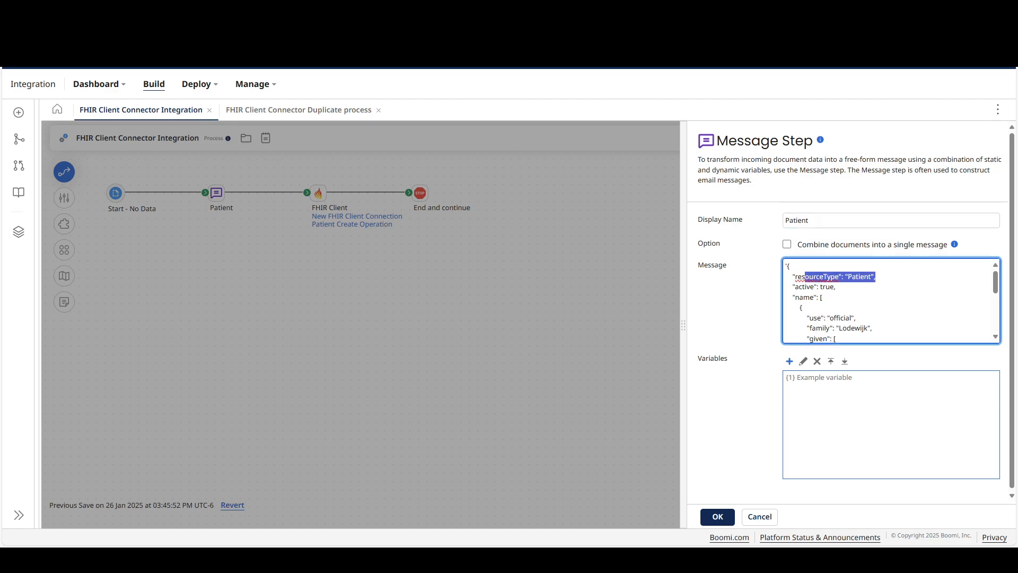
pyautogui.click(836, 287)
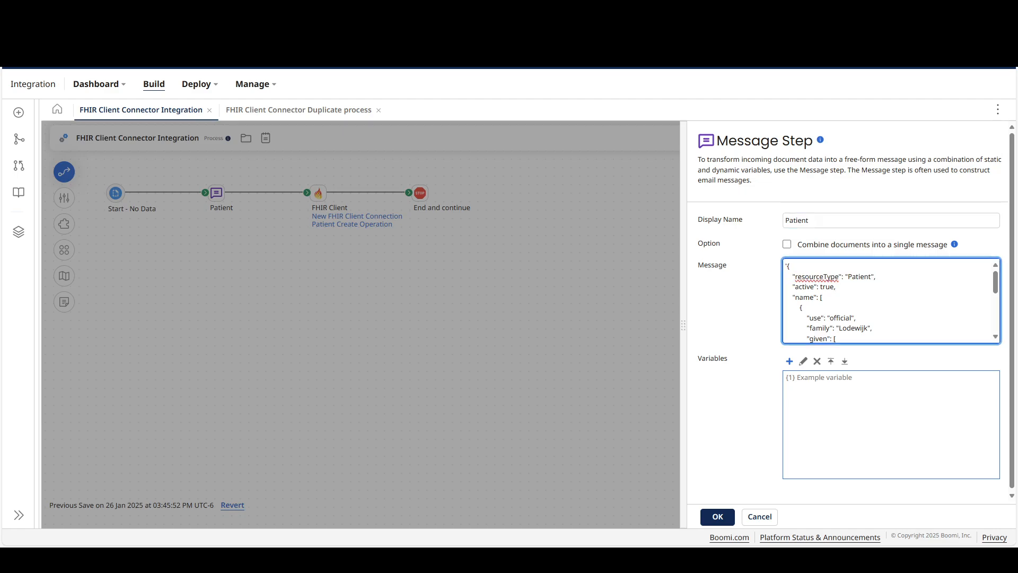
pyautogui.scroll(-1, 890, 300)
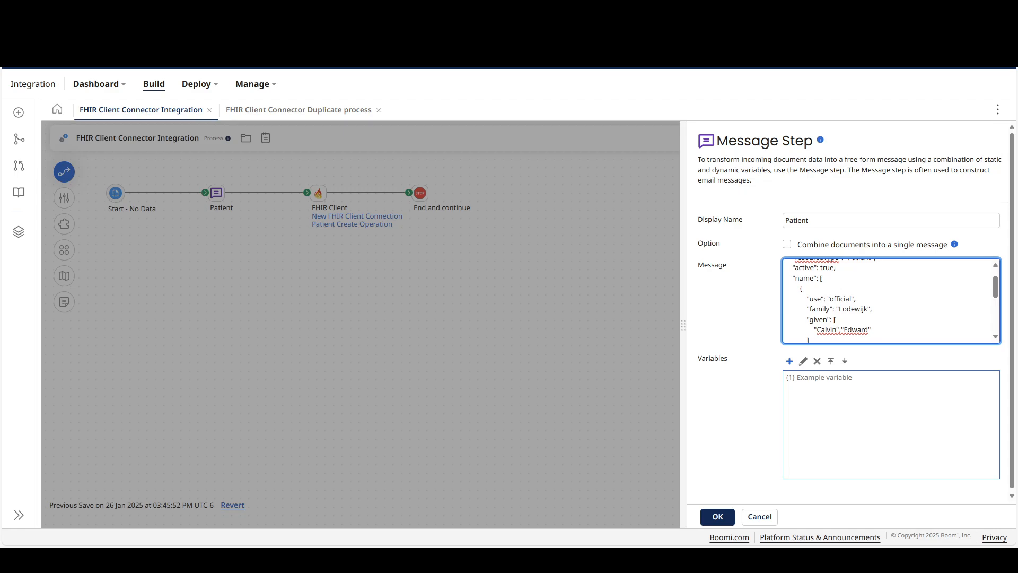
pyautogui.scroll(-1, 890, 300)
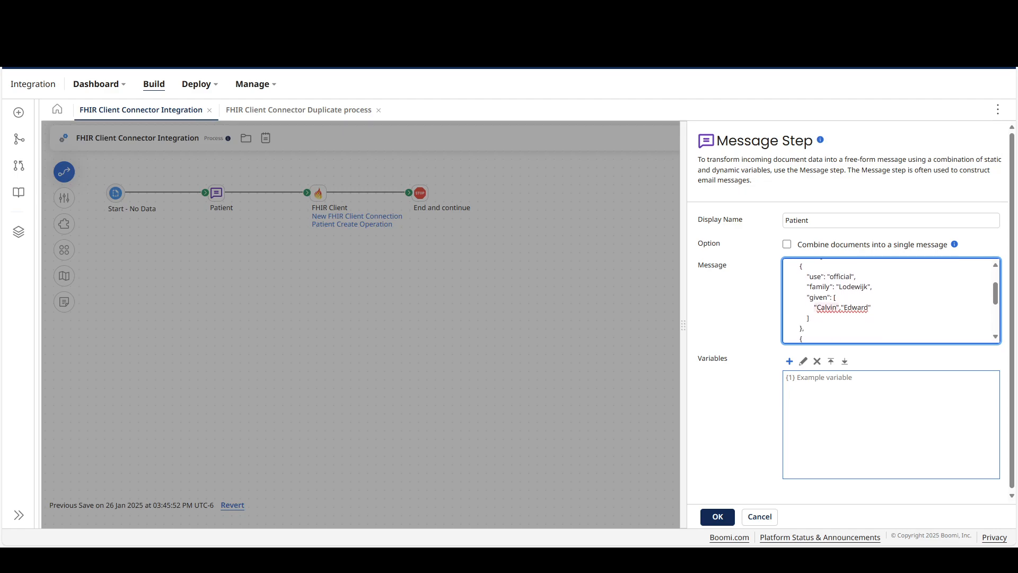
pyautogui.scroll(1, 890, 301)
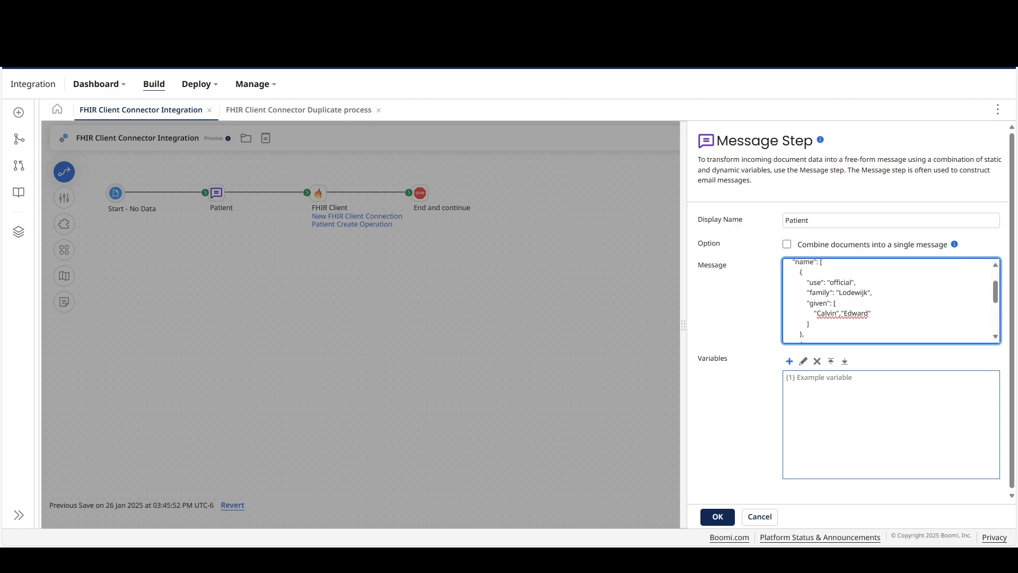
pyautogui.scroll(-2, 891, 300)
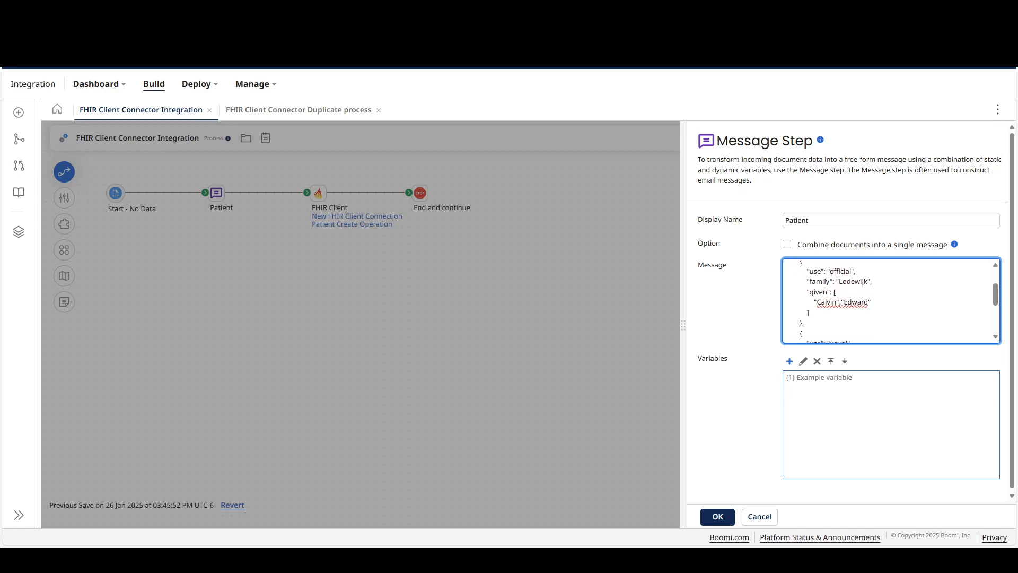
pyautogui.scroll(-1, 891, 300)
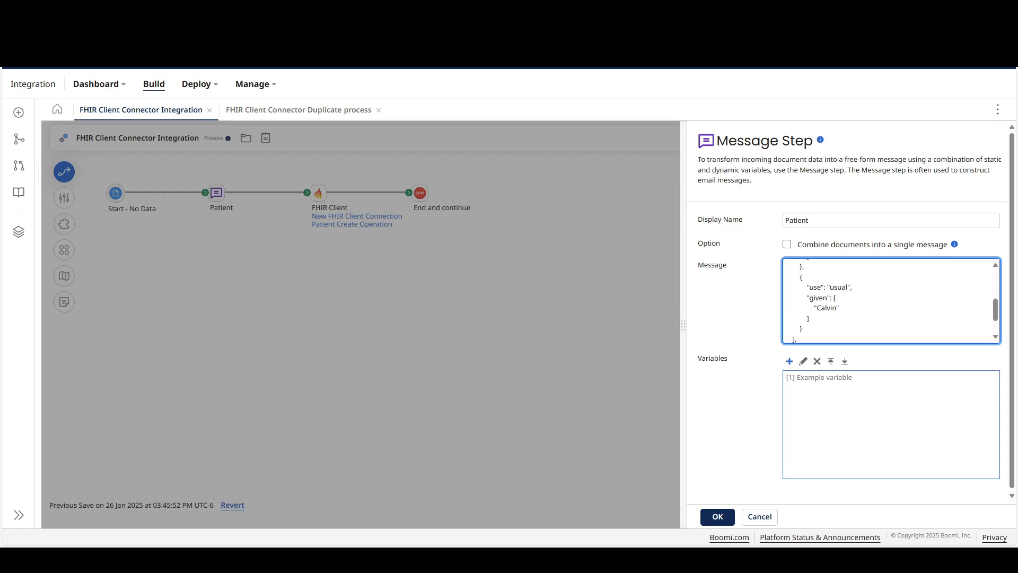
pyautogui.scroll(-2, 890, 301)
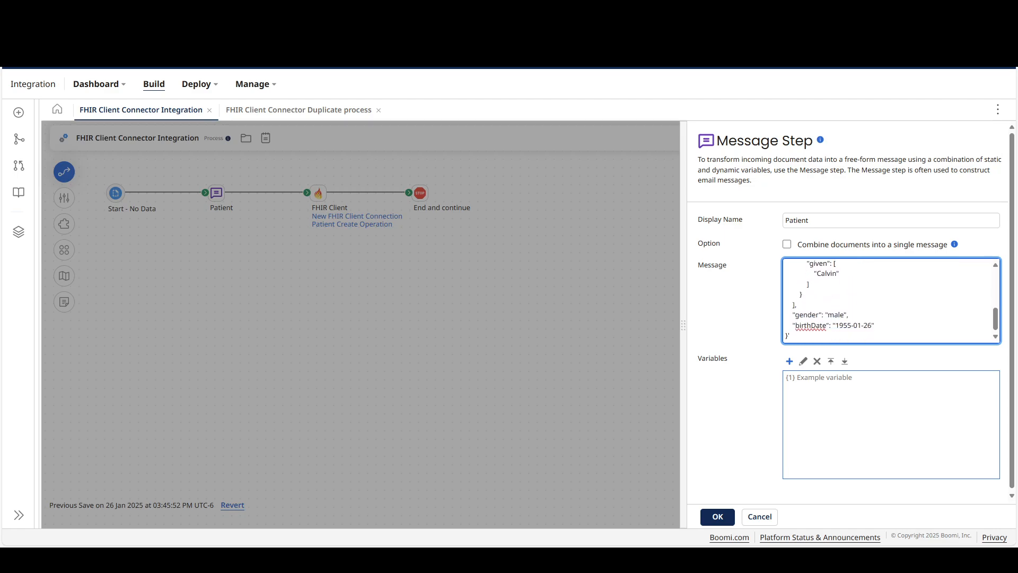
pyautogui.scroll(3, 890, 301)
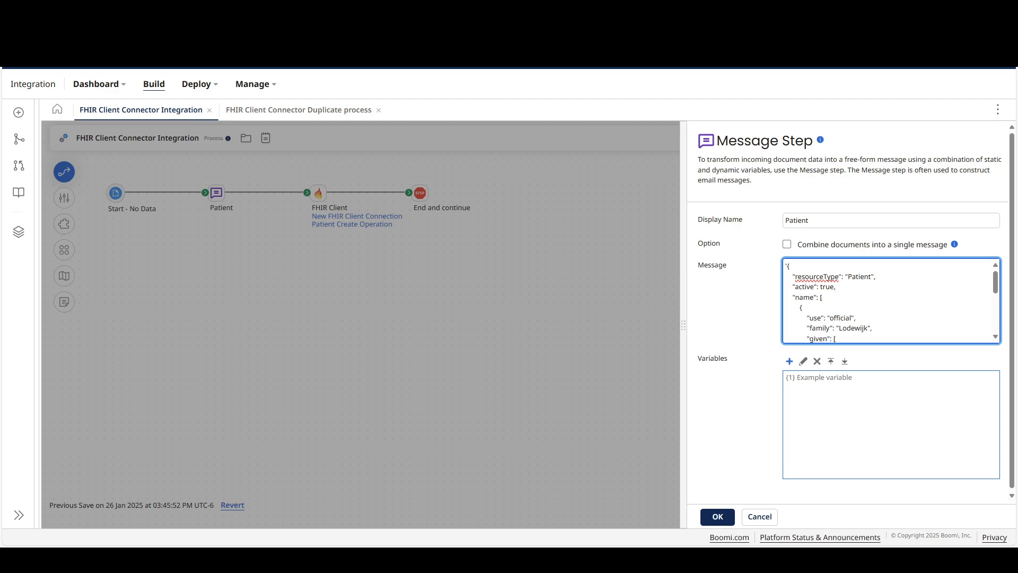
pyautogui.scroll(-3, 891, 301)
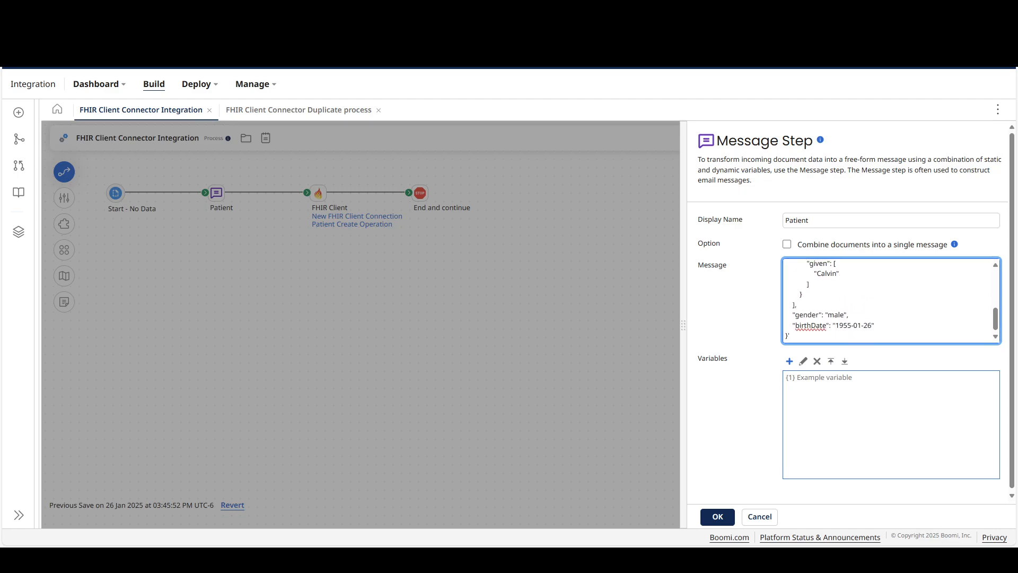
pyautogui.click(717, 516)
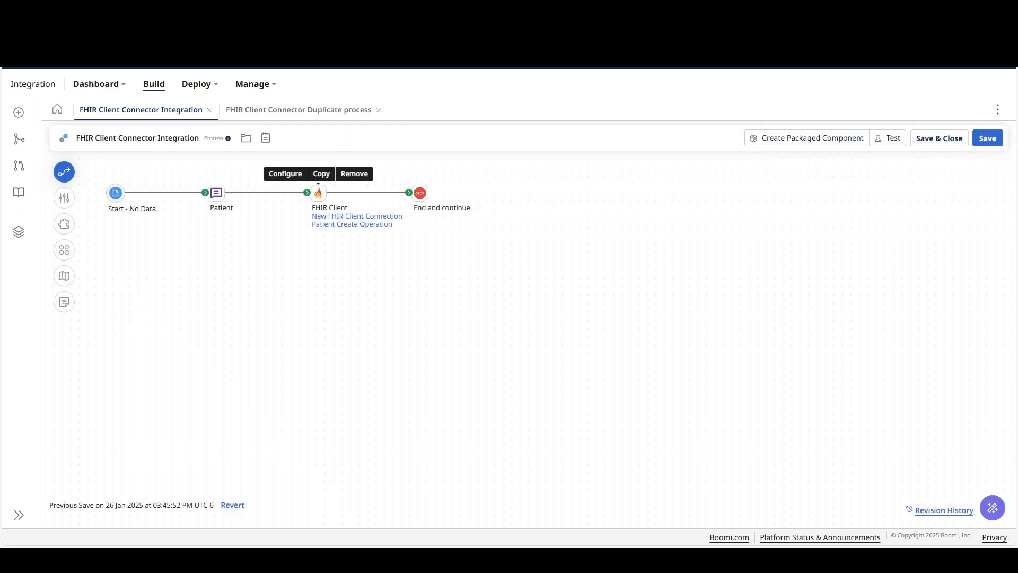
# Open the Patient Create Operation from the FHIR Client connector step's configuration
pyautogui.click(285, 174)
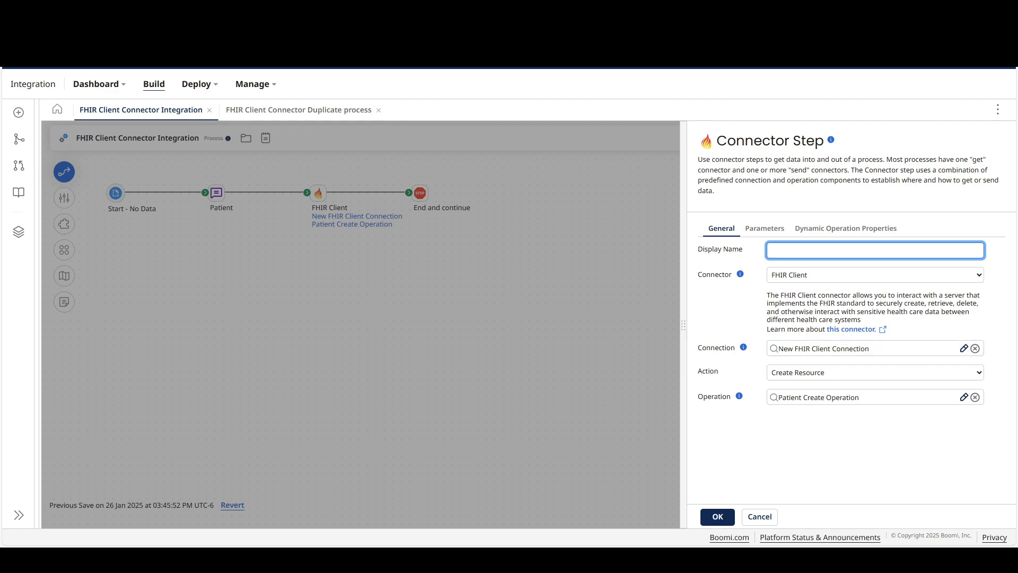
pyautogui.click(964, 349)
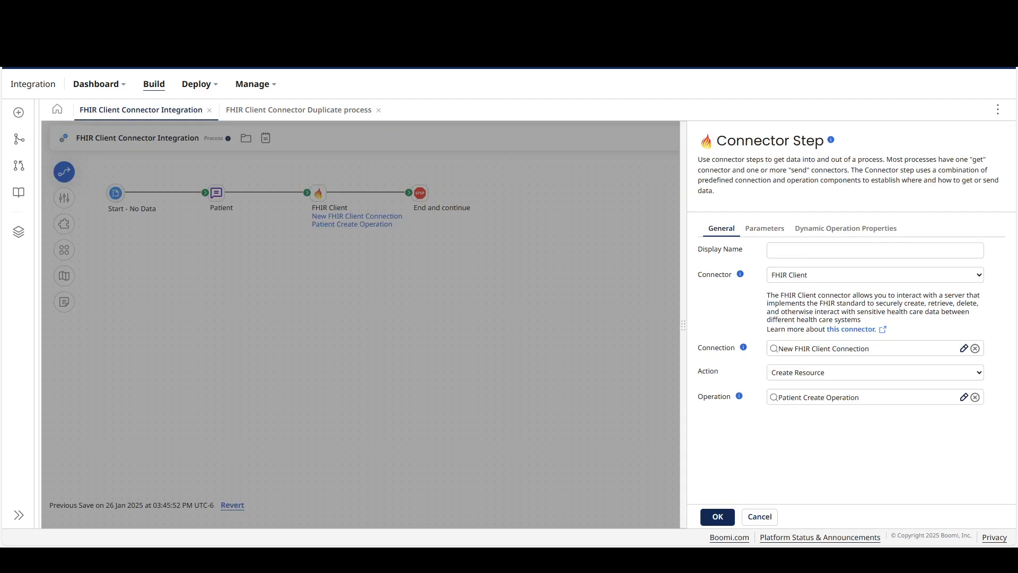
pyautogui.click(875, 372)
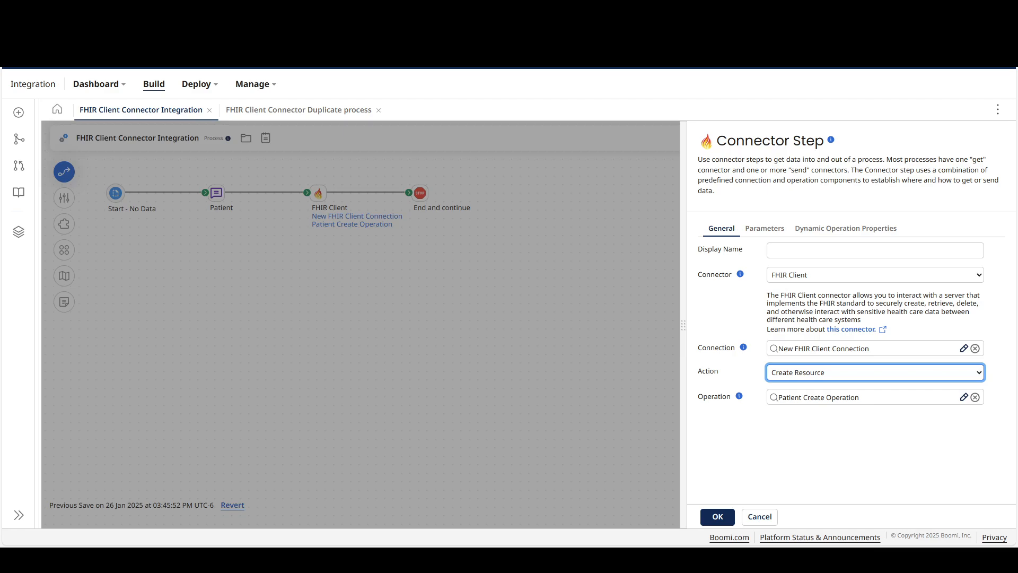
pyautogui.click(964, 397)
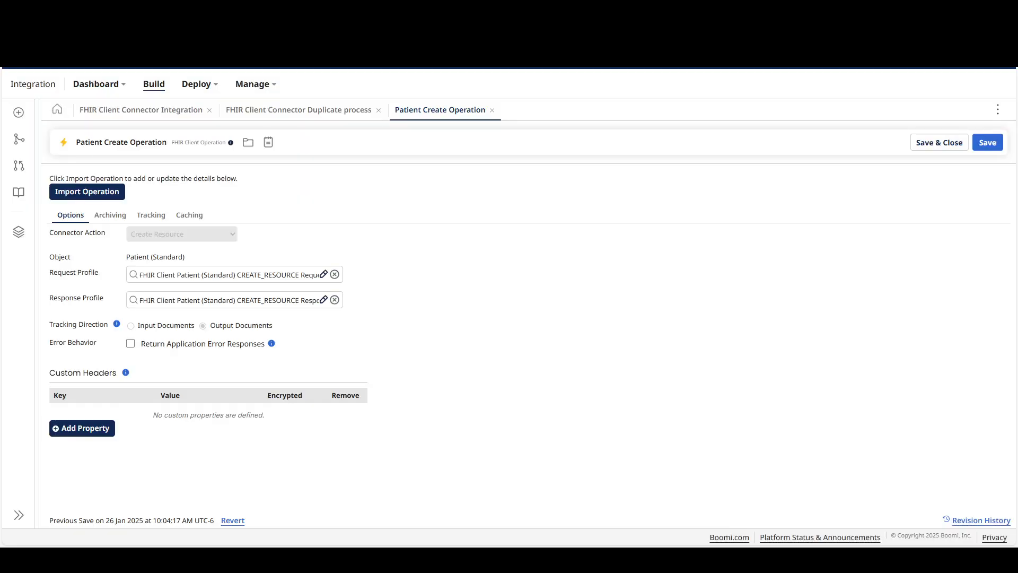
# Start an operation import on the AzureLinuxRedhatAtom atom, filtering the object types with "Pa*"
pyautogui.click(87, 191)
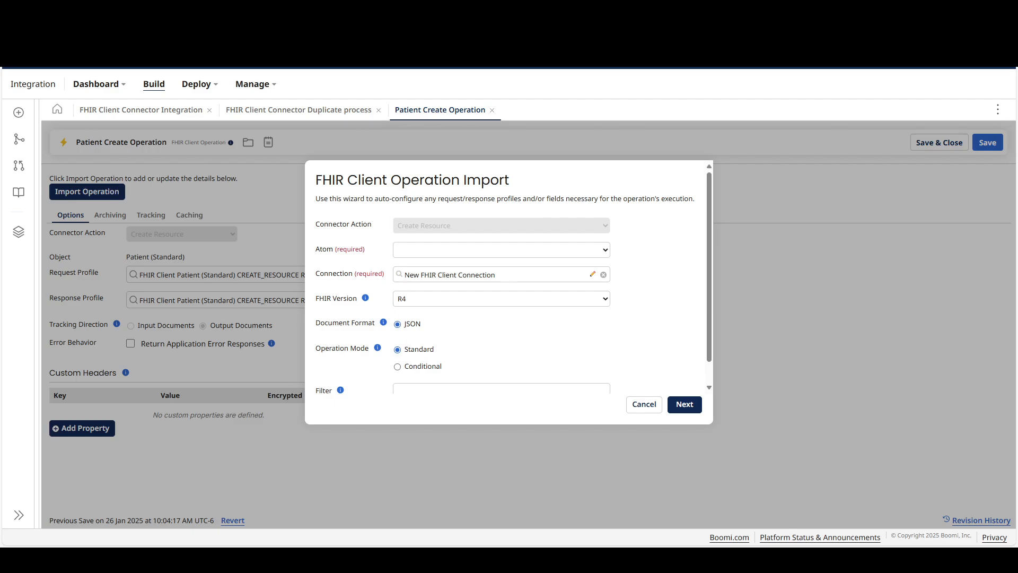
pyautogui.click(501, 250)
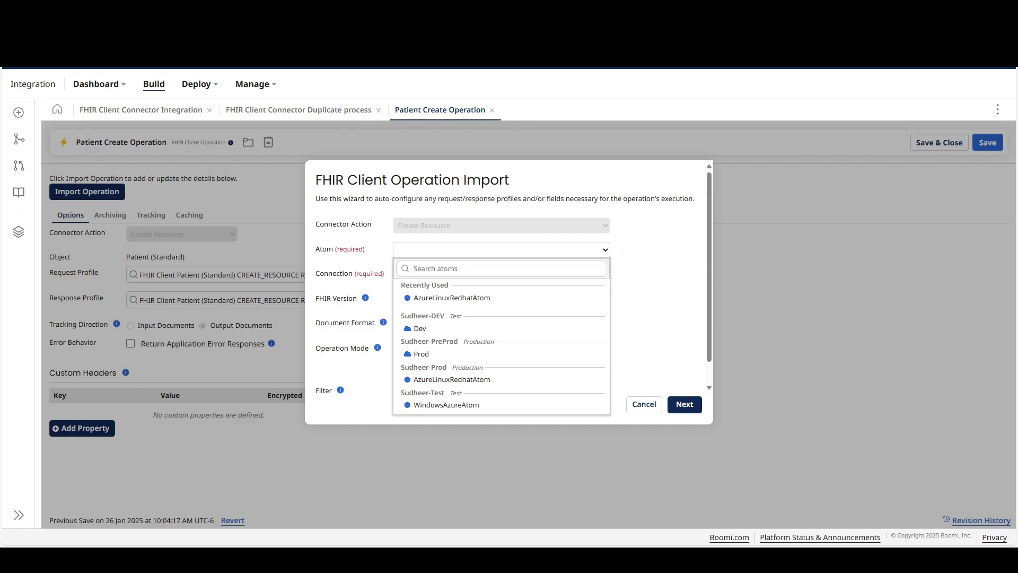
pyautogui.click(452, 297)
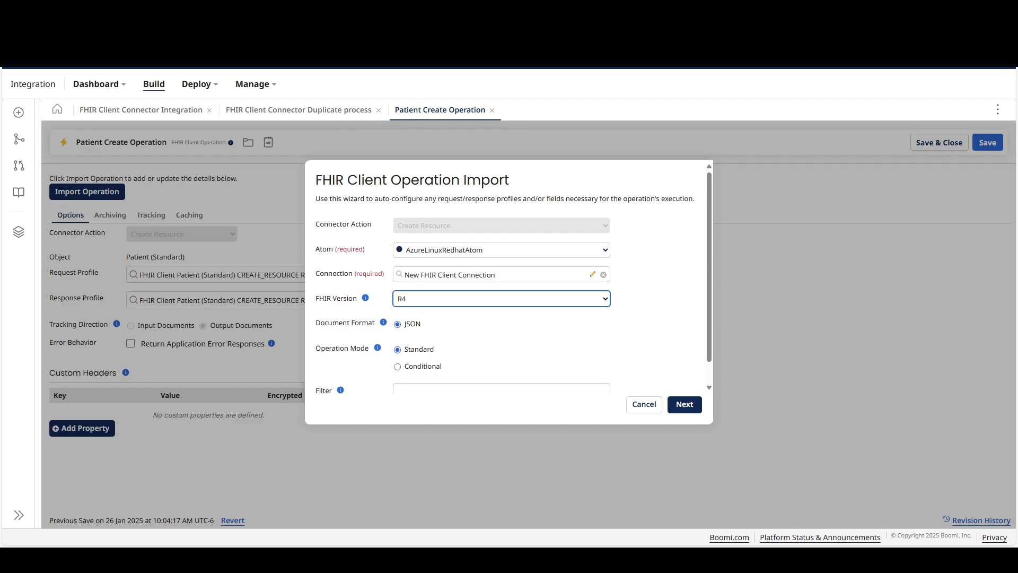
pyautogui.scroll(-1, 501, 284)
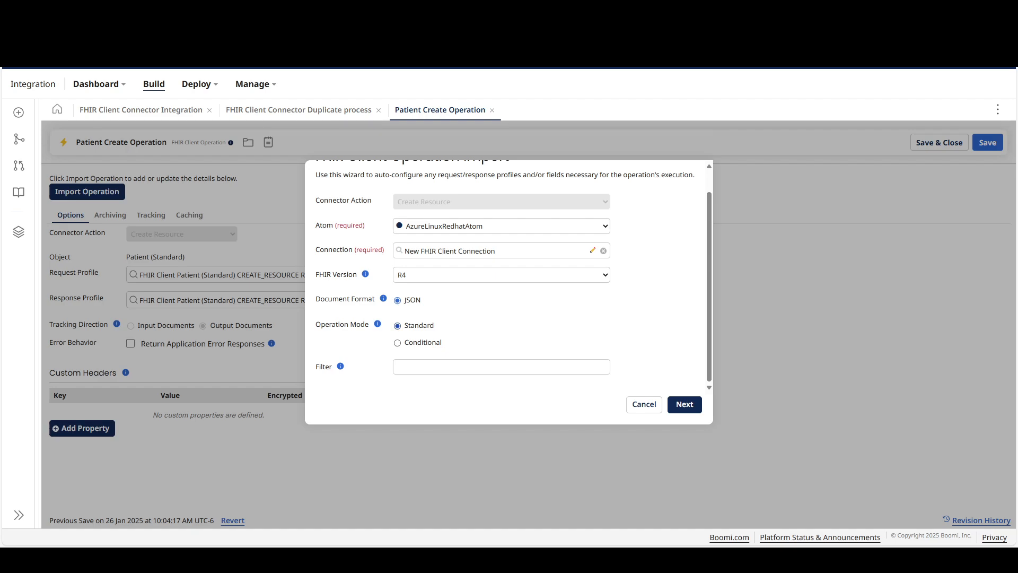
pyautogui.click(445, 367)
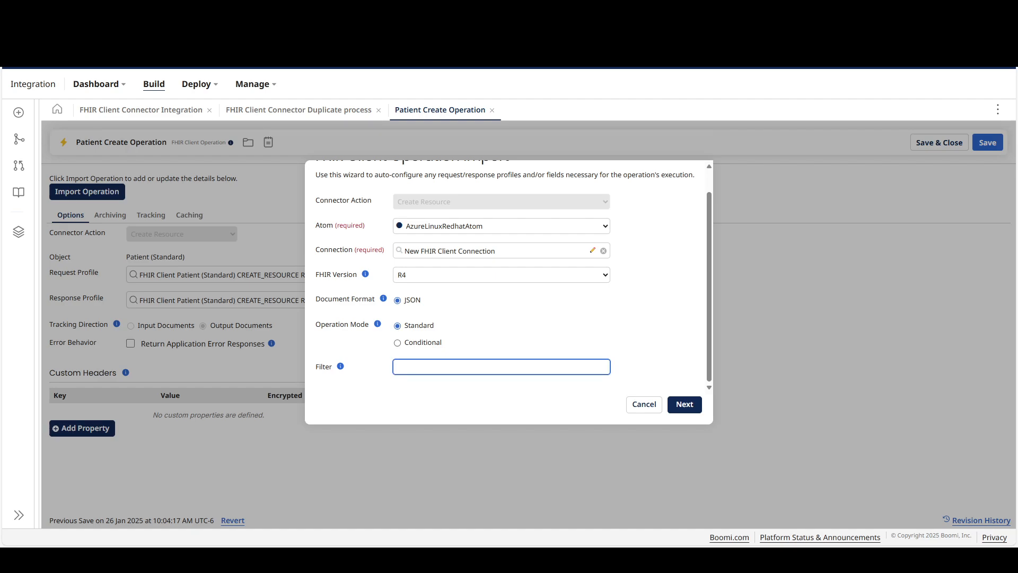
pyautogui.click(445, 366)
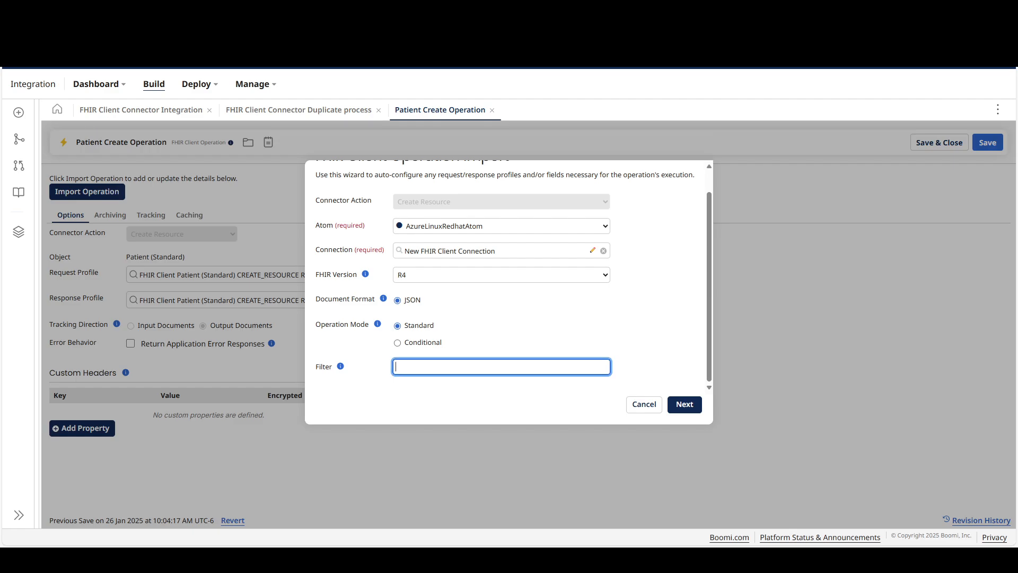
pyautogui.write('Pa*')
pyautogui.press('Return')
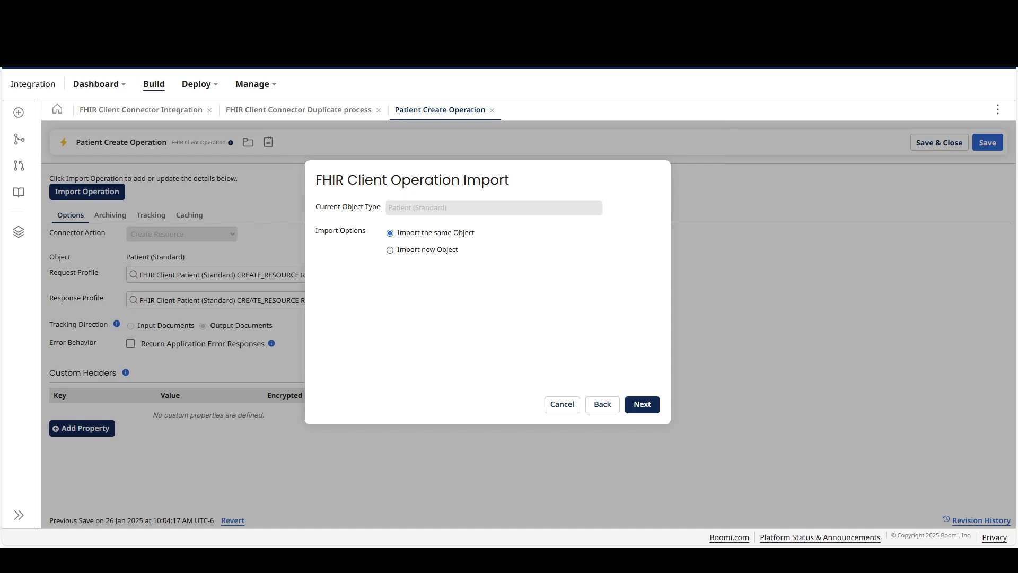
# Import a new object of type Patient (Standard) into the operation and finish the import
pyautogui.click(389, 249)
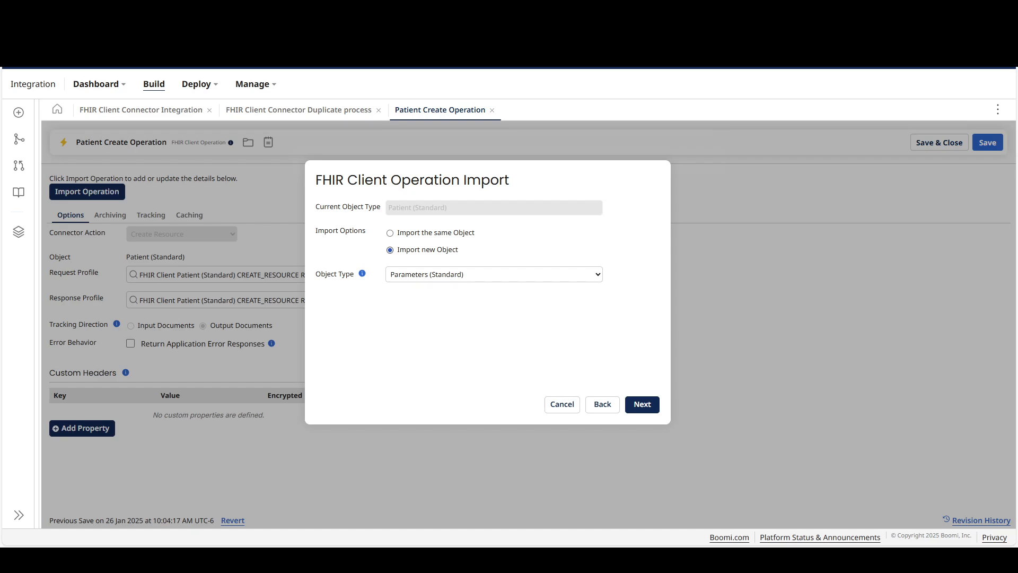
pyautogui.click(494, 274)
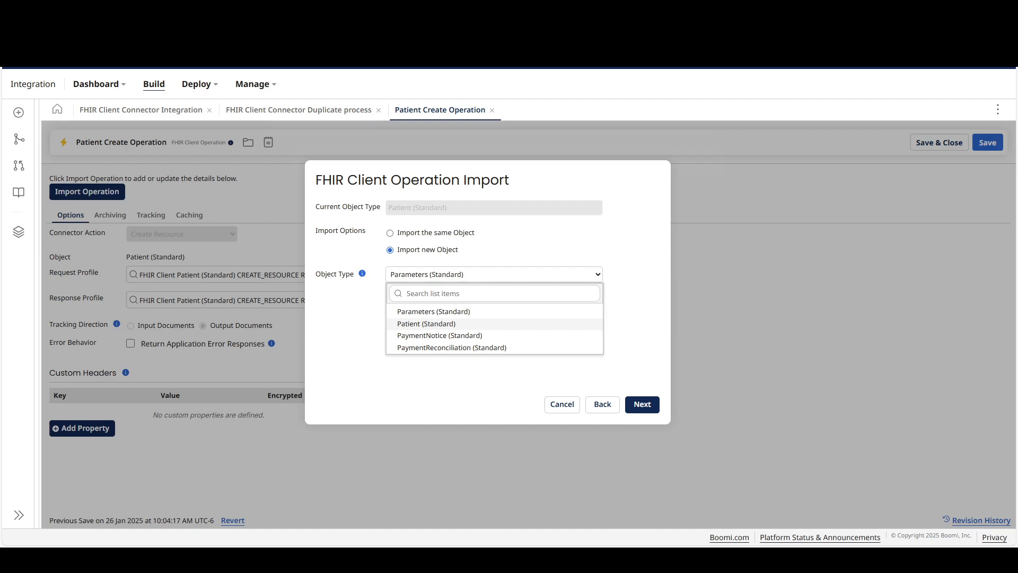
pyautogui.click(426, 323)
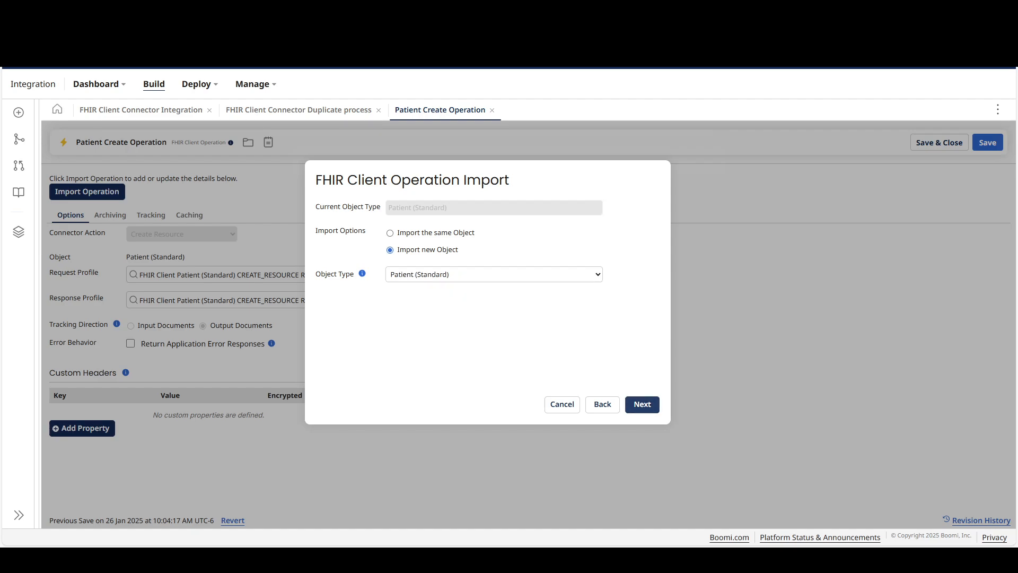
pyautogui.click(643, 404)
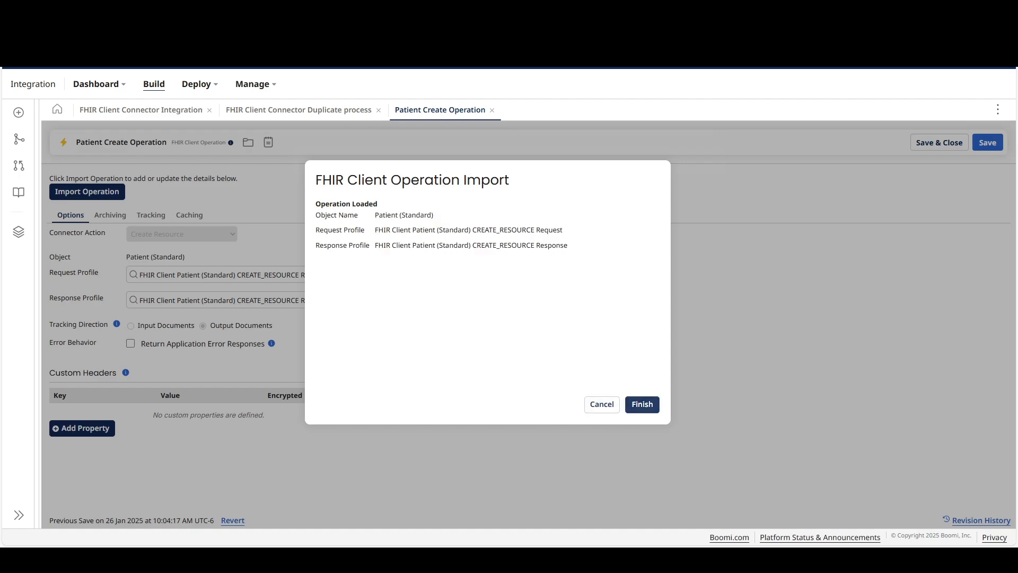
pyautogui.click(642, 404)
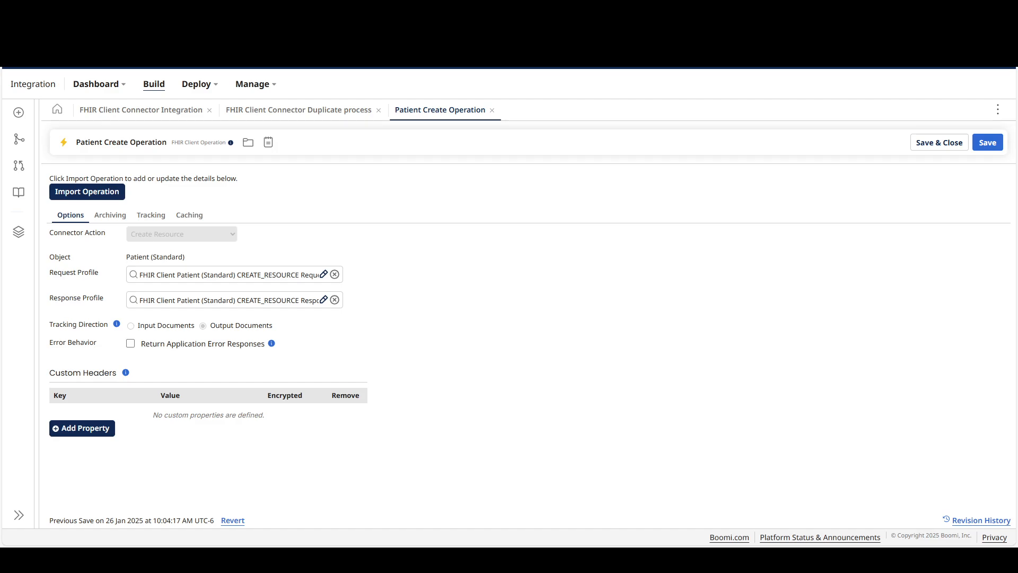
# Review the data elements of the Patient Create Operation's request profile, then close the profile without saving
pyautogui.click(324, 274)
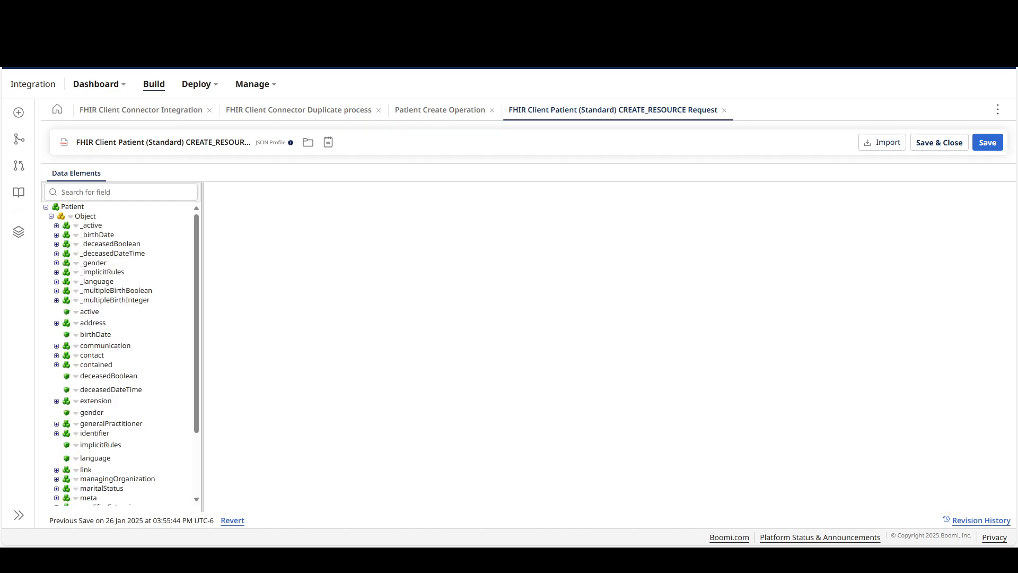
pyautogui.scroll(-3, 121, 354)
pyautogui.scroll(3, 121, 354)
pyautogui.scroll(-1, 121, 353)
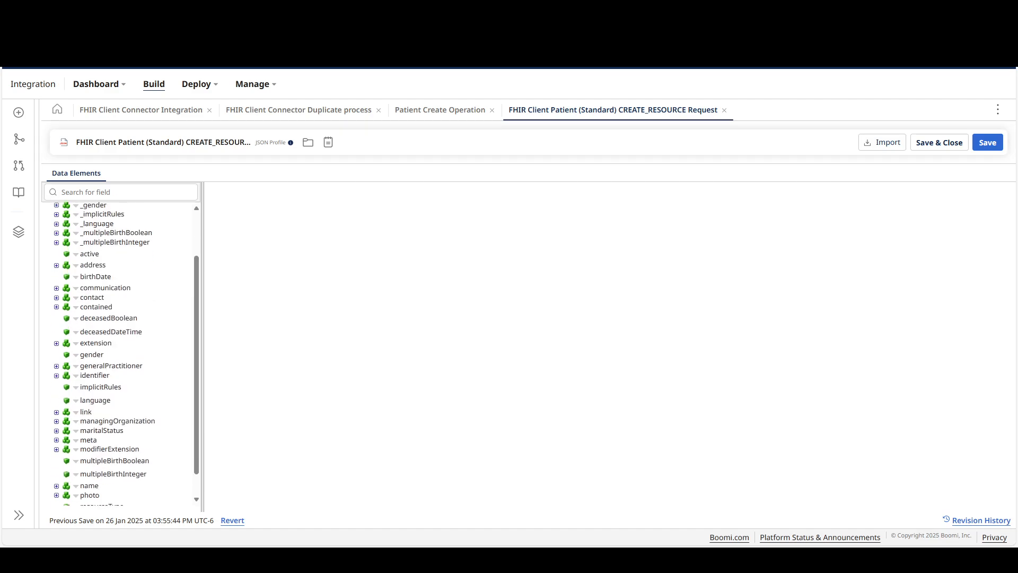
pyautogui.scroll(-1, 121, 354)
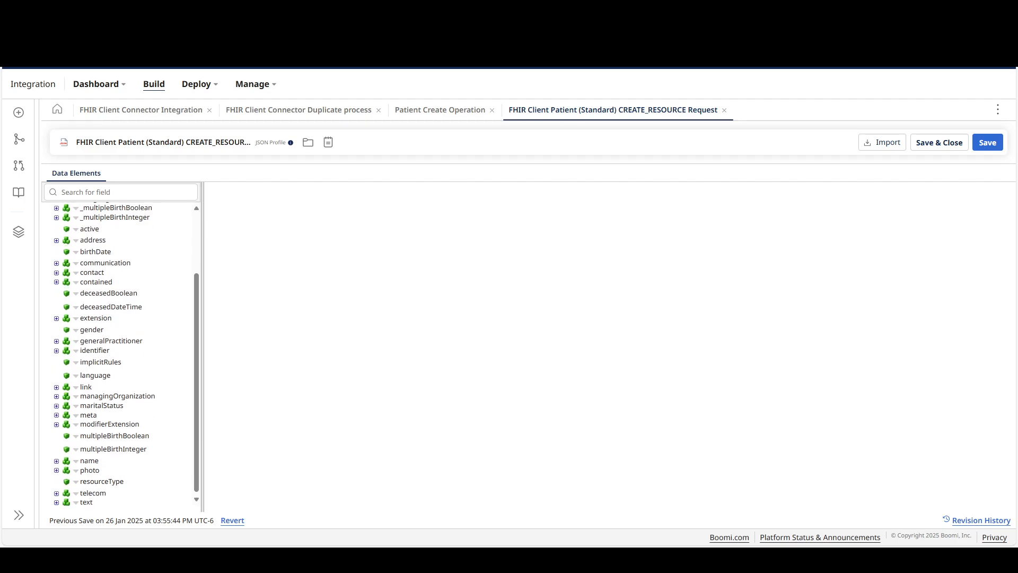
pyautogui.scroll(2, 121, 354)
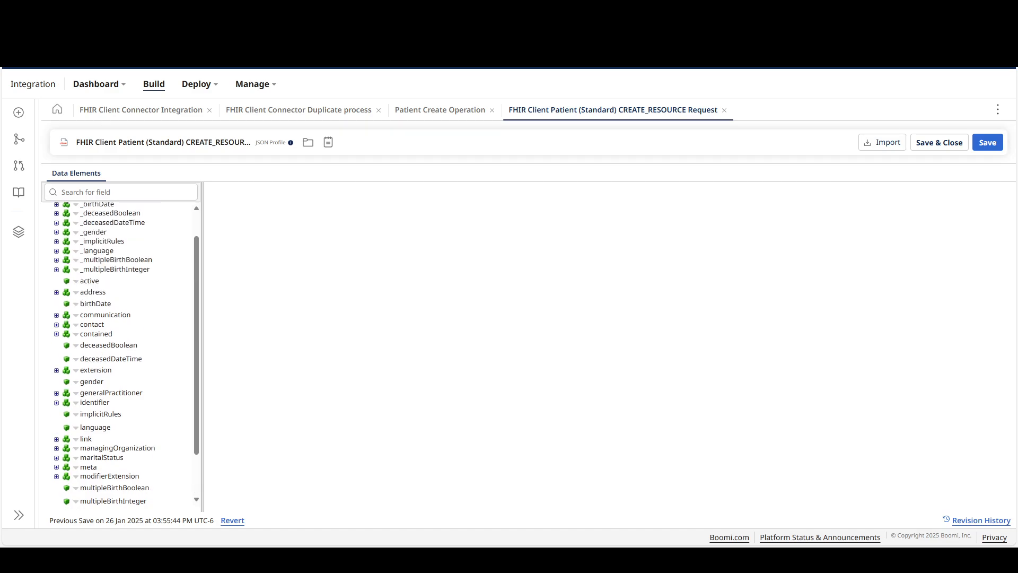
pyautogui.click(725, 110)
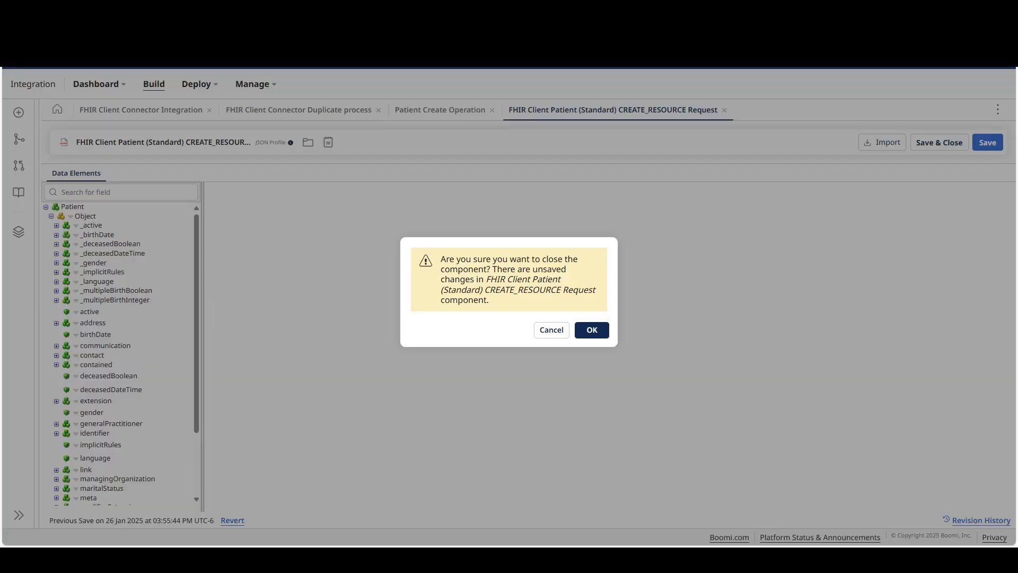
pyautogui.click(592, 330)
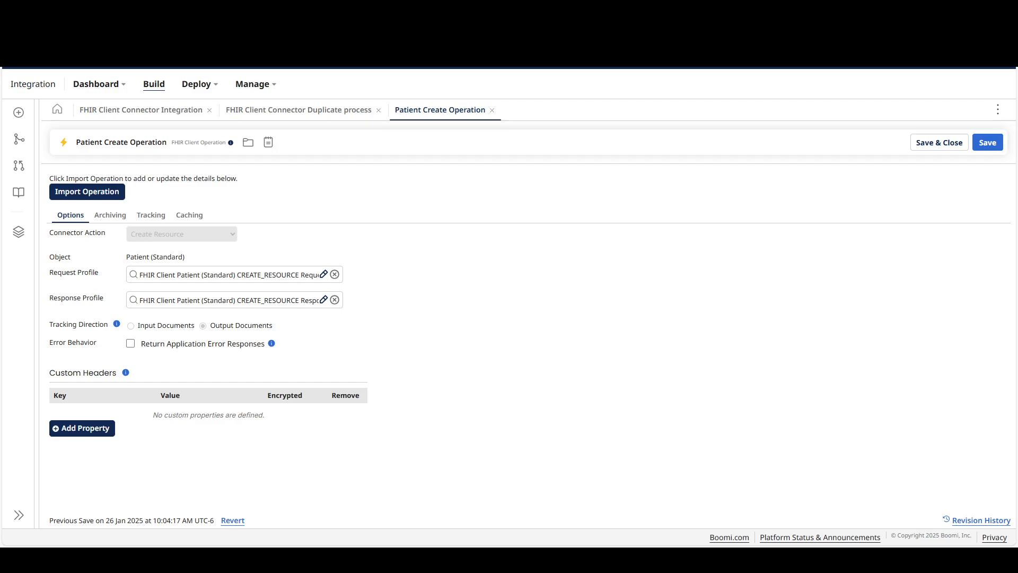
# Review the data elements of the operation's response profile, including the id field, and close it without saving
pyautogui.click(323, 300)
pyautogui.click(51, 216)
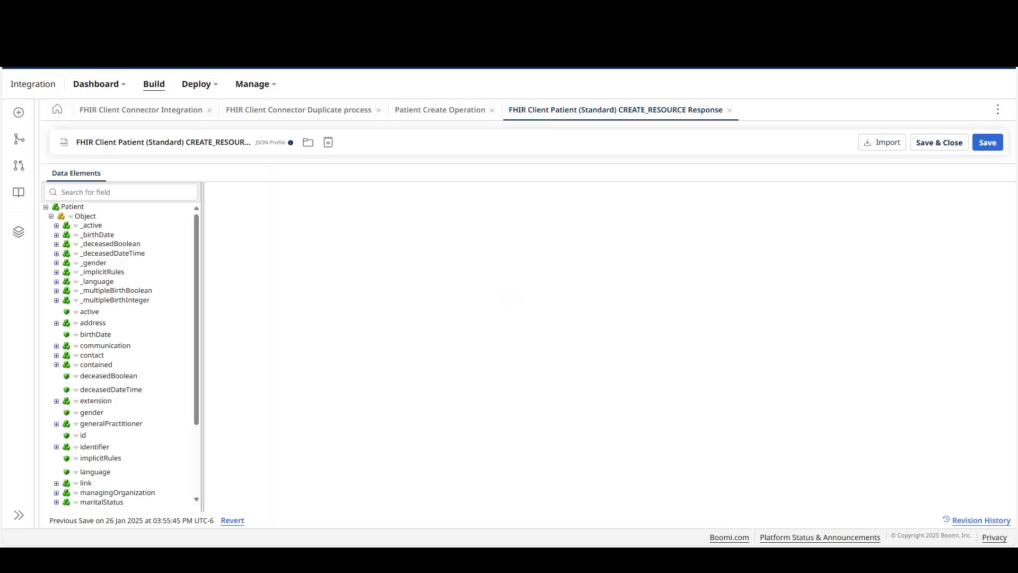
pyautogui.scroll(-3, 121, 353)
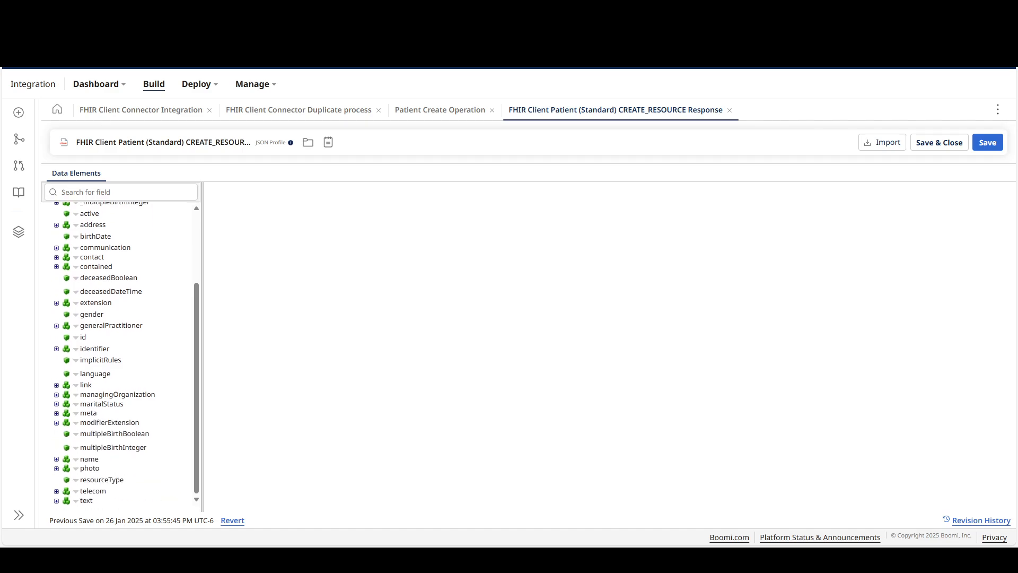
pyautogui.scroll(3, 121, 354)
pyautogui.scroll(-3, 121, 354)
pyautogui.click(730, 111)
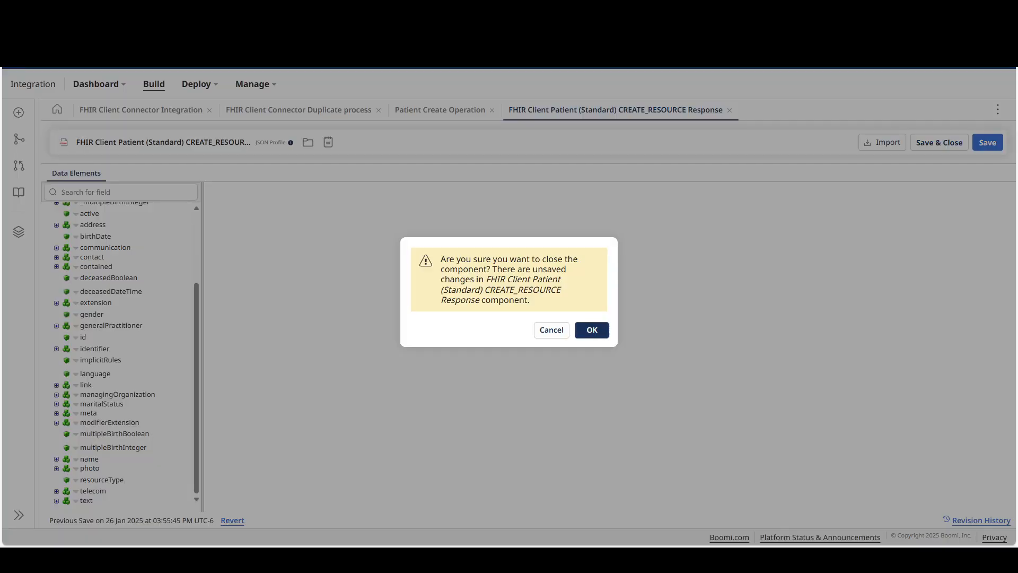
pyautogui.click(593, 329)
# Save and close the Patient Create Operation, and accept the FHIR Client connector step's configuration
pyautogui.click(987, 143)
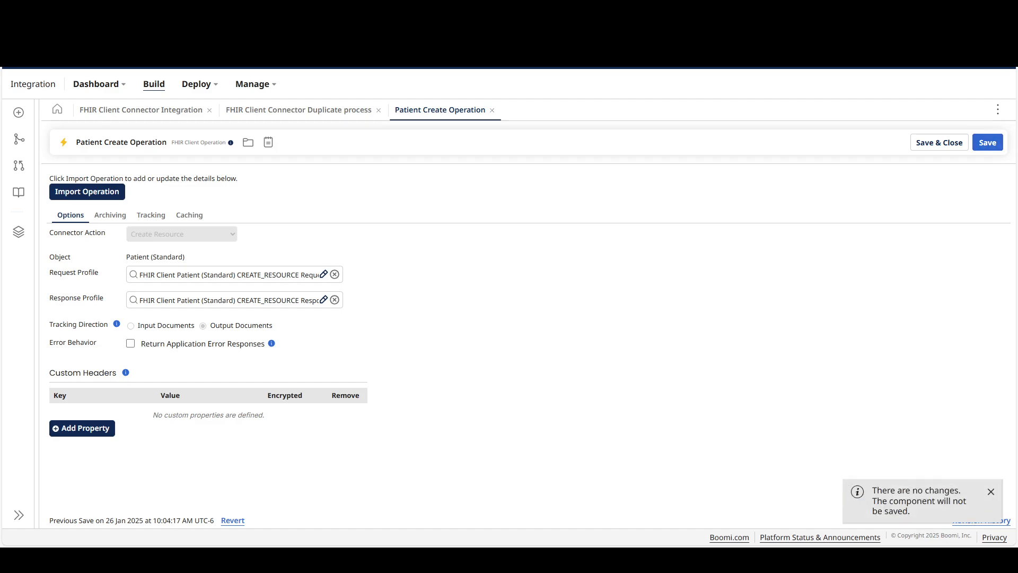
pyautogui.click(492, 110)
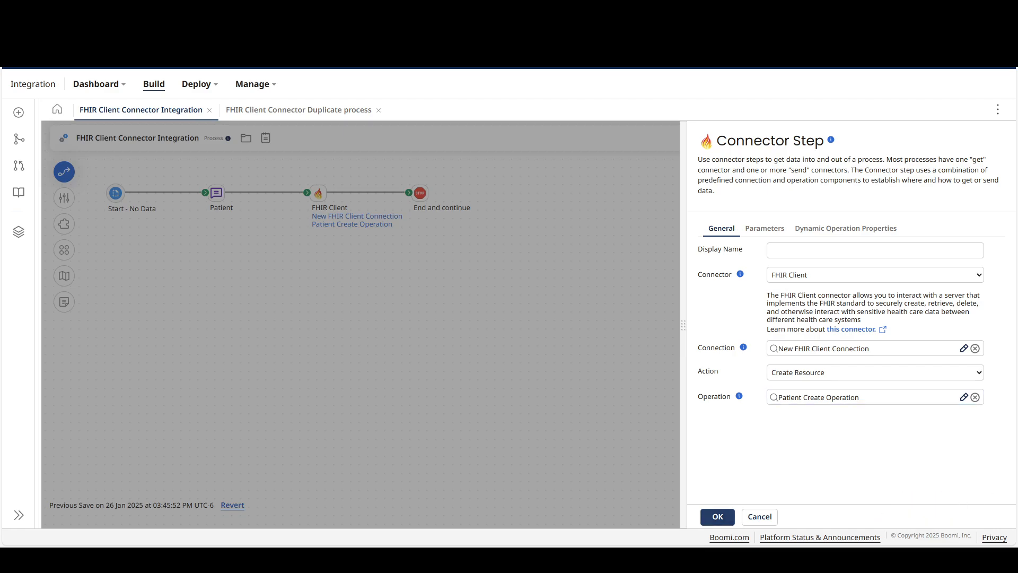
pyautogui.click(717, 516)
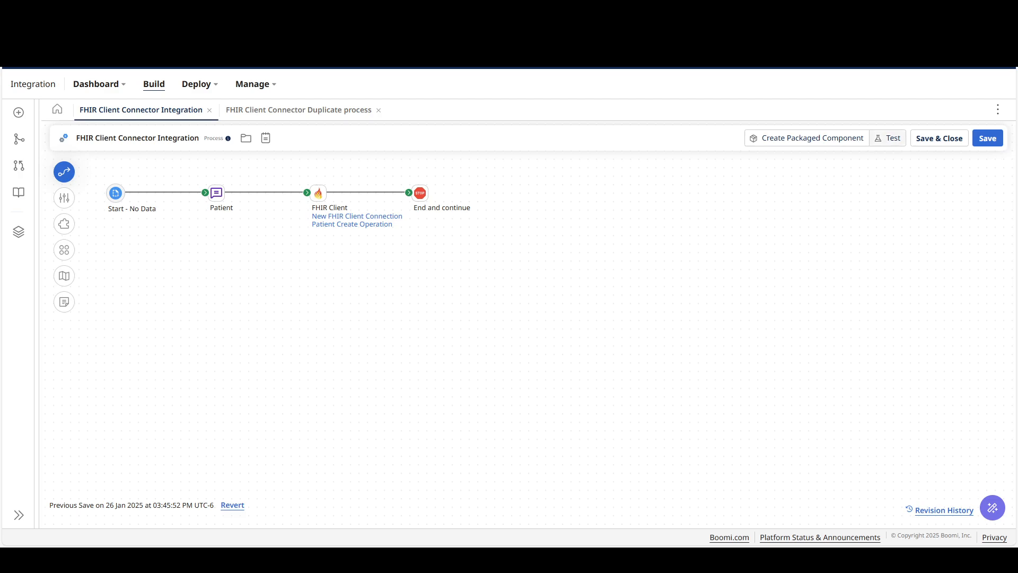
# Run a new test of the FHIR Client Connector Integration process on the AzureLinuxRedhatAtom atom
pyautogui.click(887, 138)
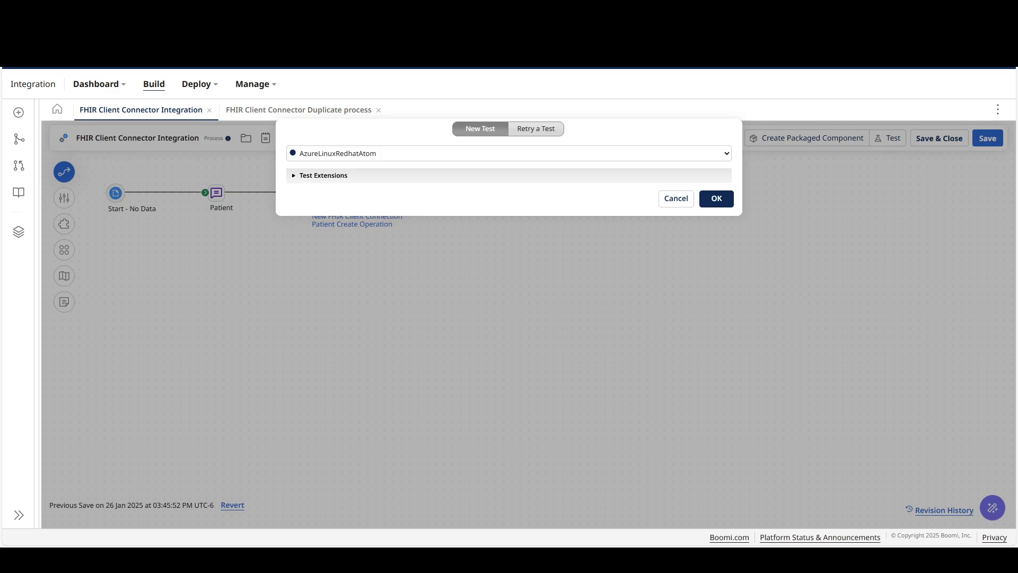
pyautogui.click(716, 198)
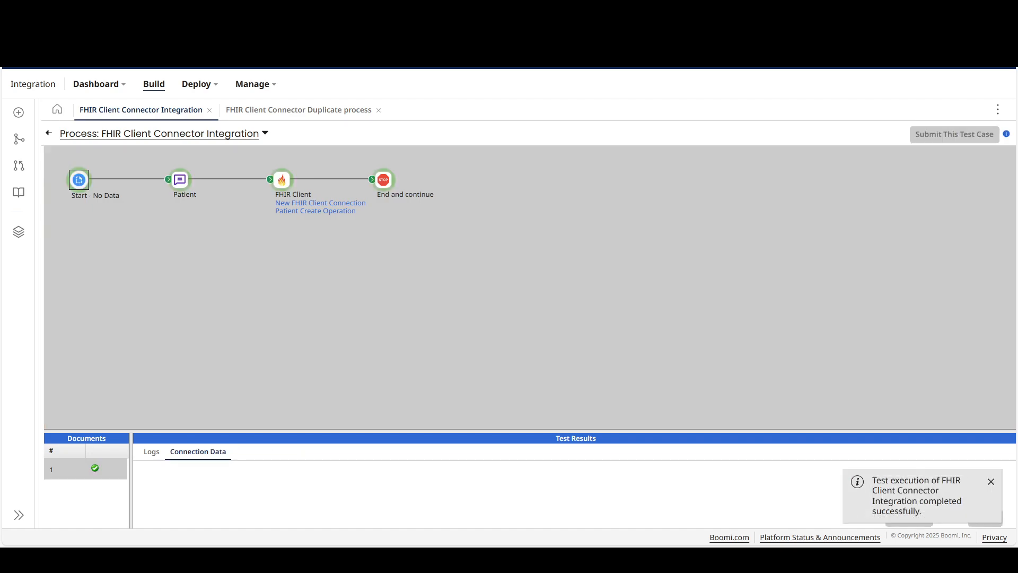
# Enlarge the test results and view the source document of the End and continue step, checking the patient's name fields
pyautogui.click(383, 180)
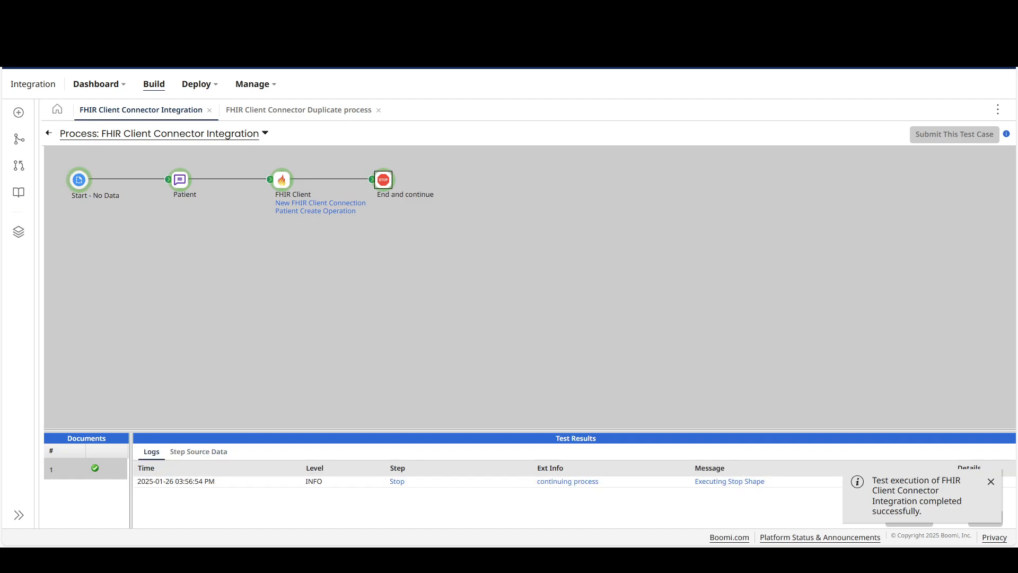
pyautogui.moveTo(578, 430); pyautogui.dragTo(578, 327)
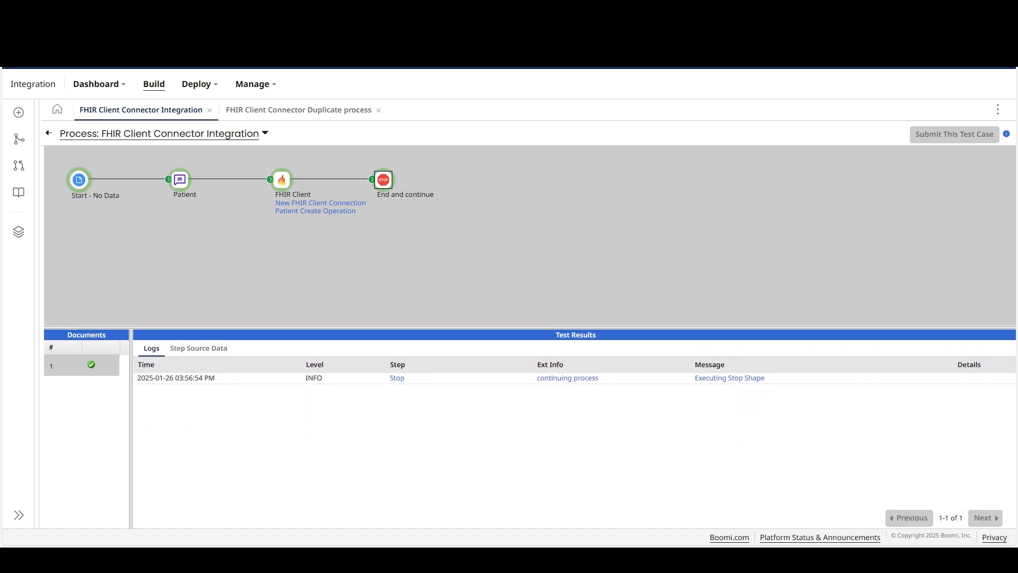
pyautogui.click(199, 348)
pyautogui.click(141, 381)
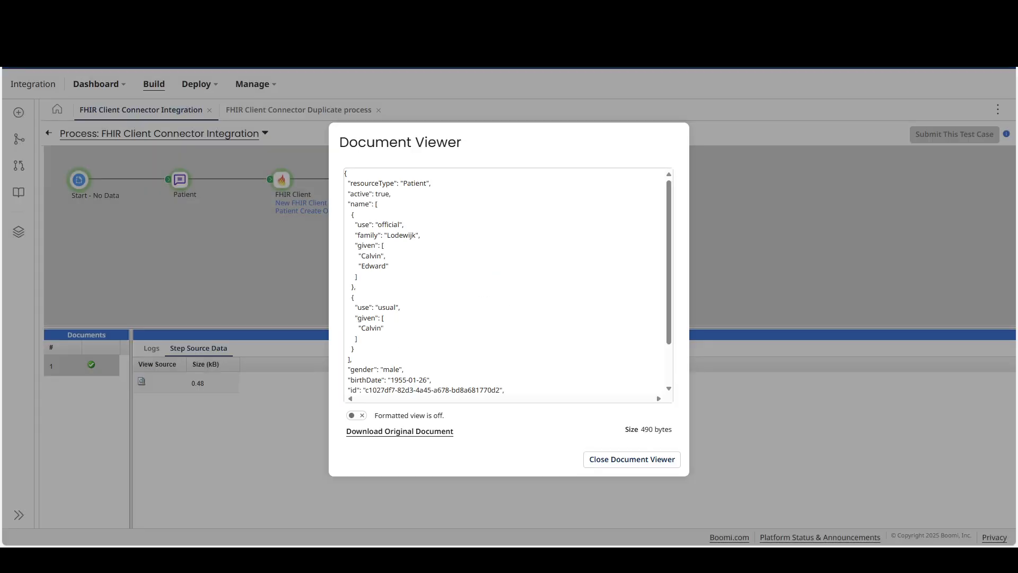
pyautogui.click(508, 287)
pyautogui.scroll(-2, 508, 287)
pyautogui.scroll(2, 508, 286)
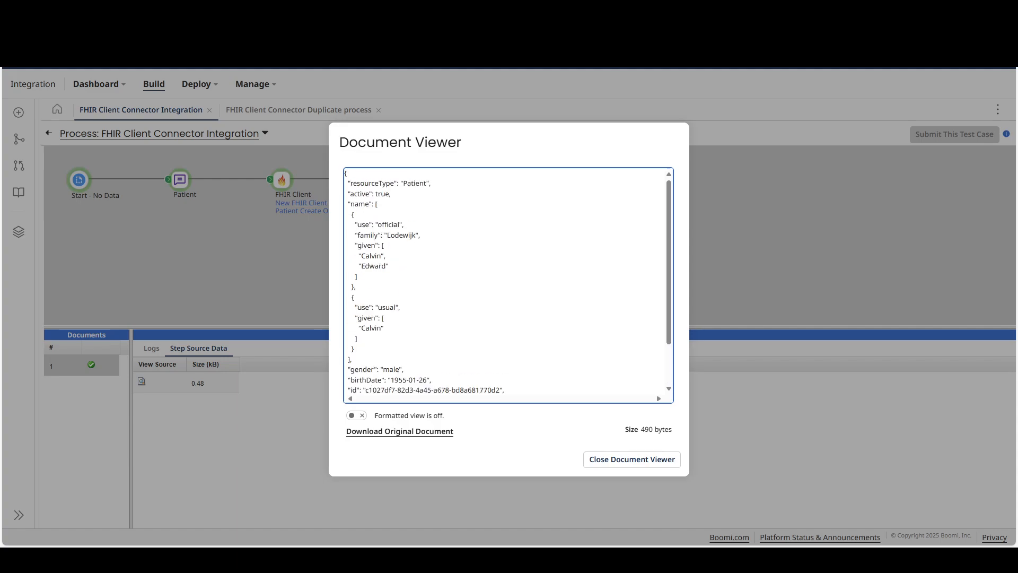
pyautogui.moveTo(389, 265); pyautogui.dragTo(366, 256)
pyautogui.click(356, 287)
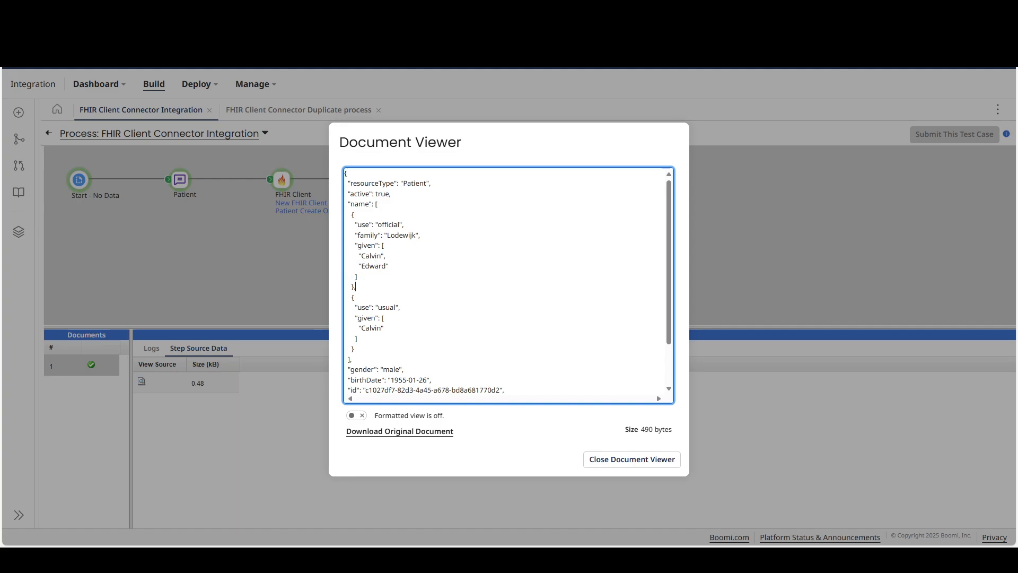
# Examine the id and meta versionId fields of the returned Patient document, and close the document
pyautogui.scroll(-2, 509, 286)
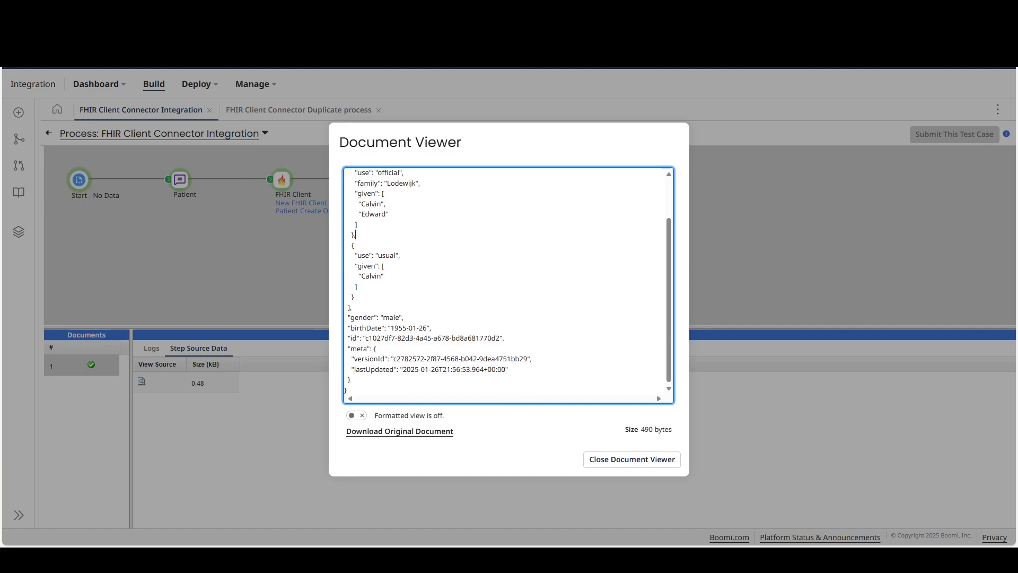
pyautogui.moveTo(350, 338); pyautogui.dragTo(504, 338)
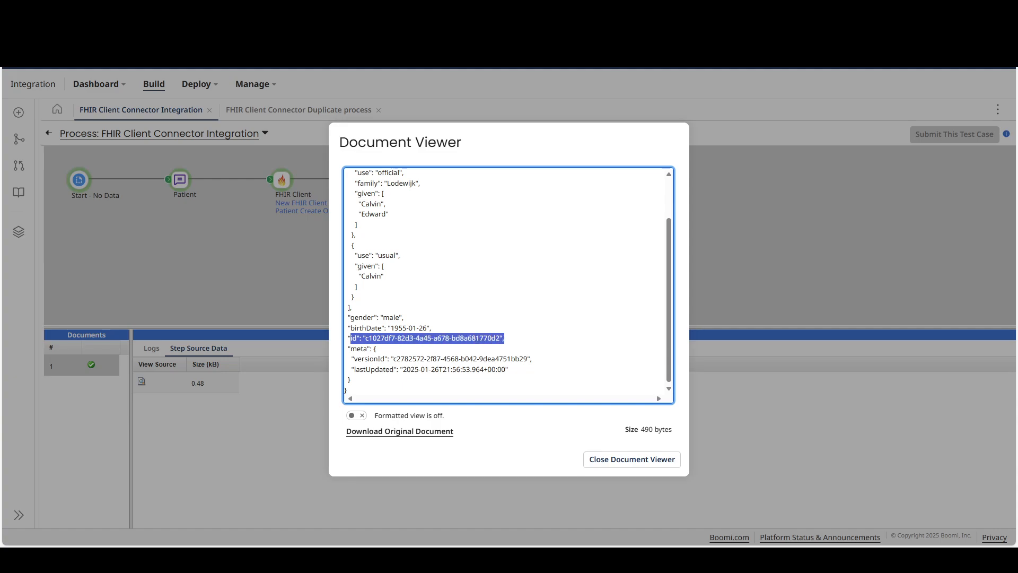
pyautogui.click(504, 337)
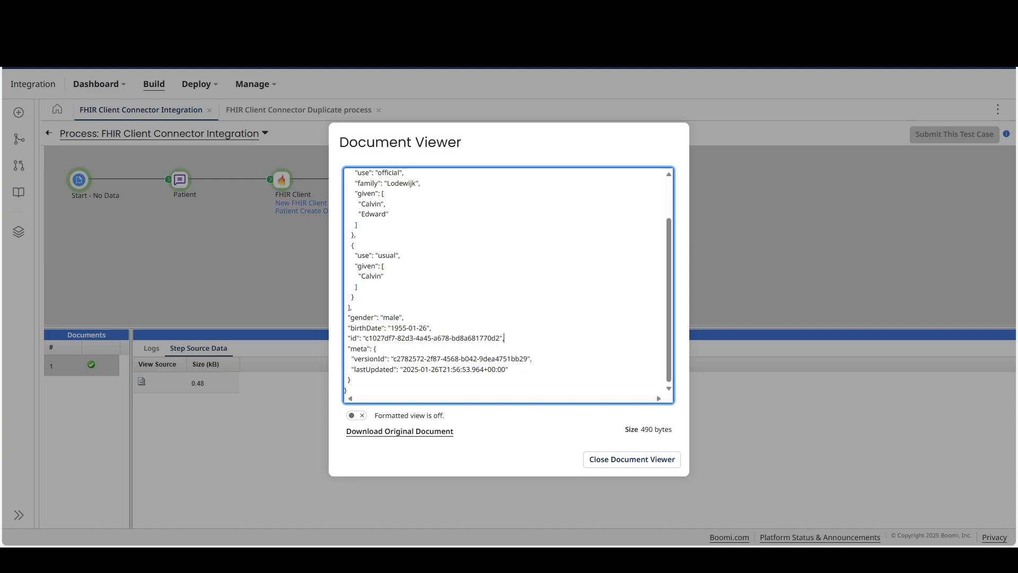
pyautogui.moveTo(532, 358); pyautogui.dragTo(386, 359)
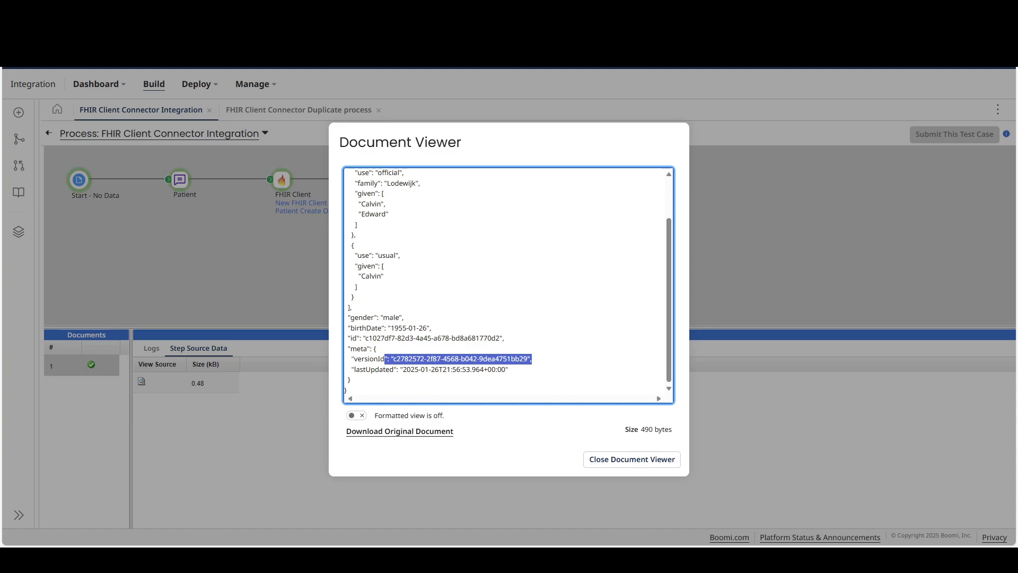
pyautogui.click(462, 369)
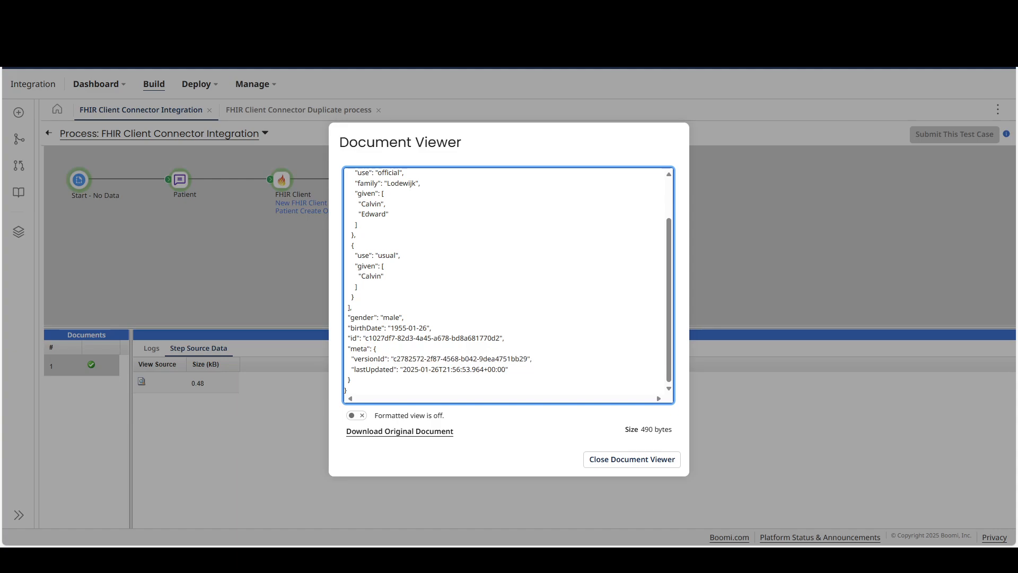
pyautogui.click(631, 459)
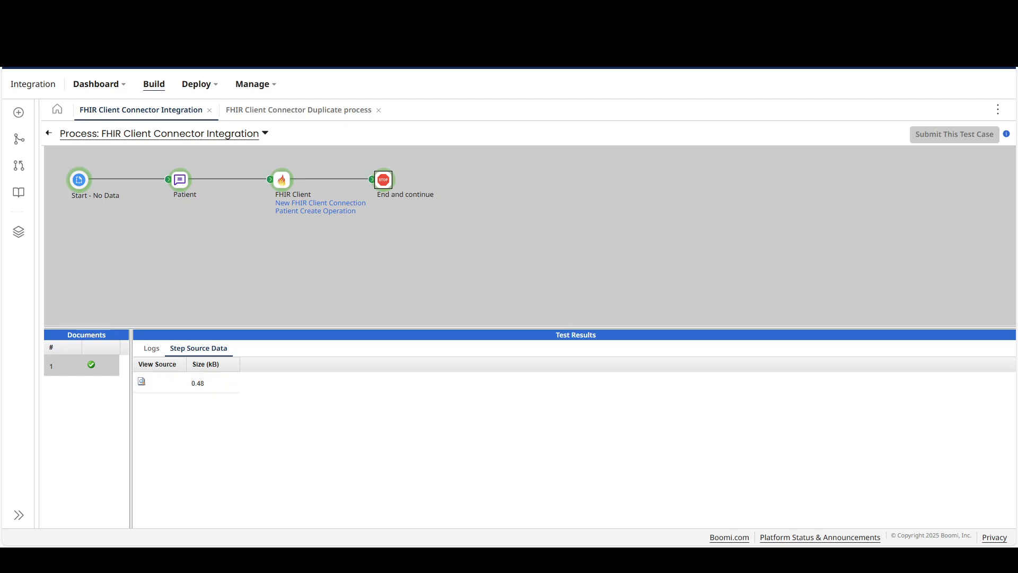
# Review the FHIR Client step's test logs and the full Location URL in its connection data
pyautogui.click(282, 180)
pyautogui.click(152, 349)
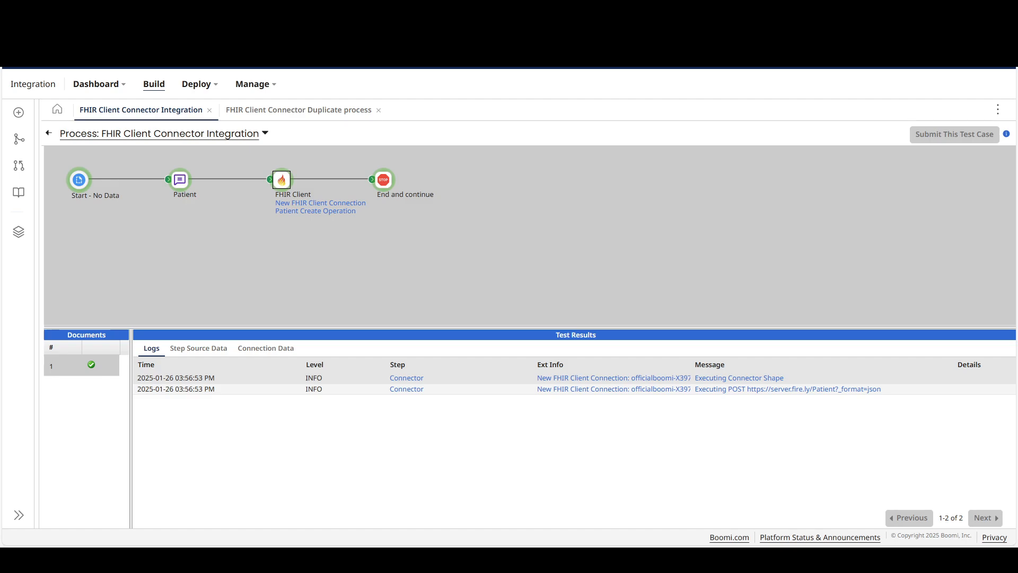
pyautogui.click(266, 348)
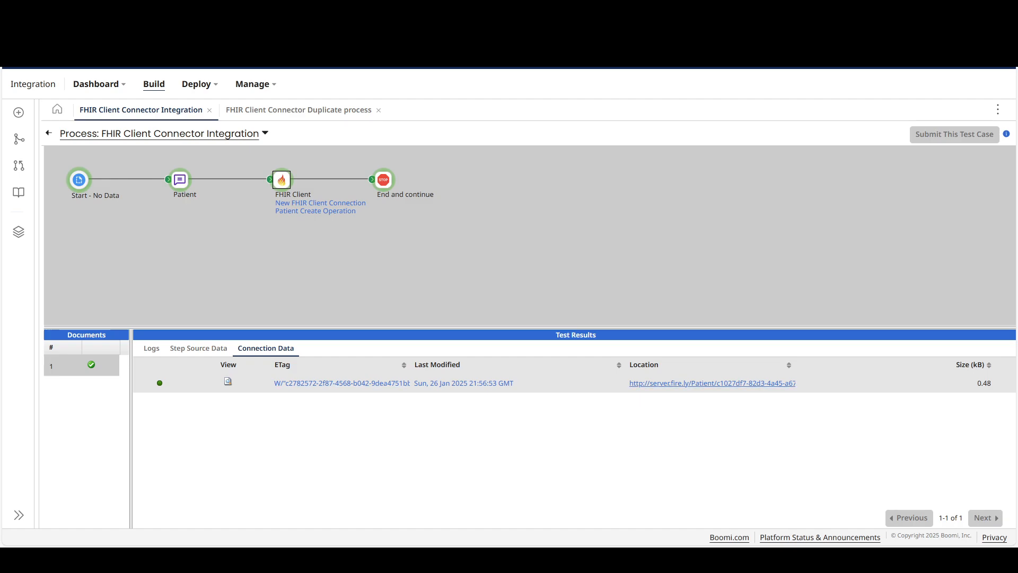
pyautogui.click(711, 382)
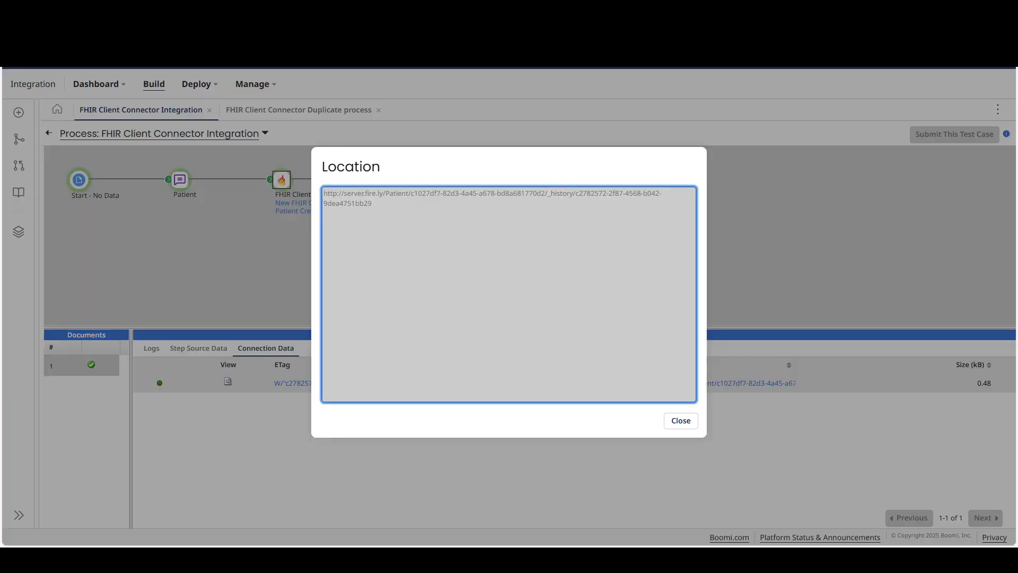
pyautogui.press('Tab')
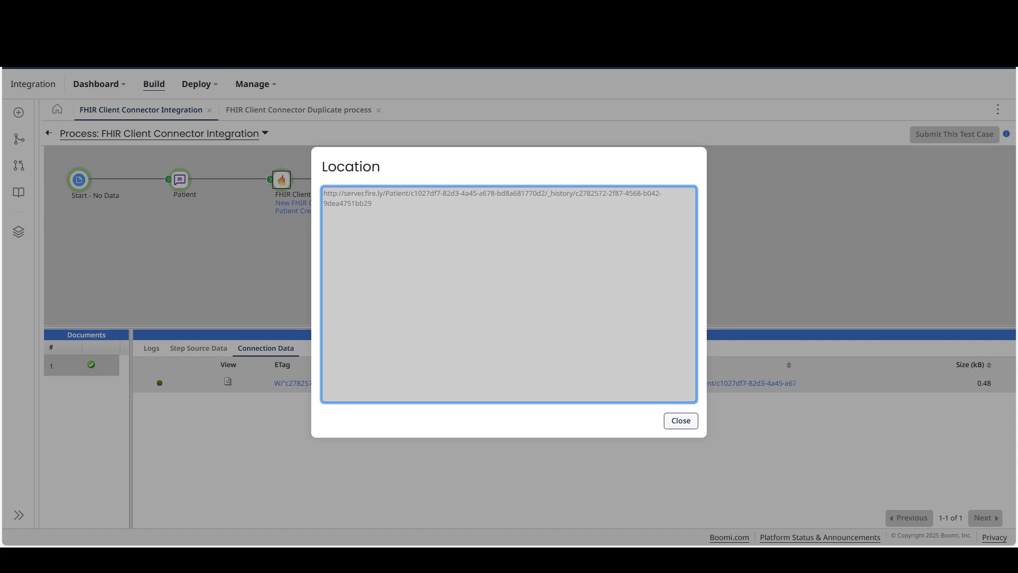
pyautogui.click(680, 421)
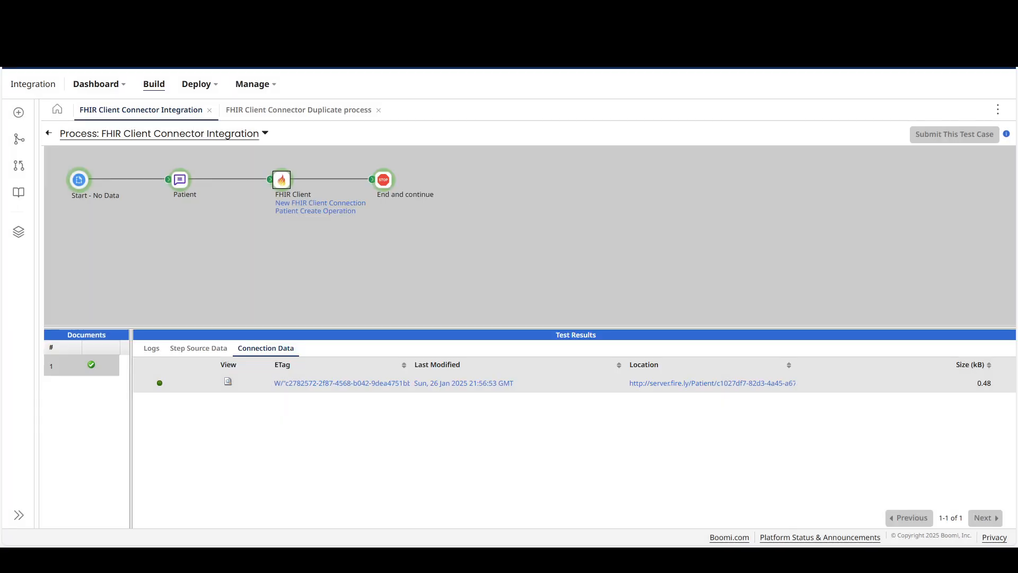
# View the Patient document in the FHIR Client step's connection data from start to end, and close it
pyautogui.click(228, 381)
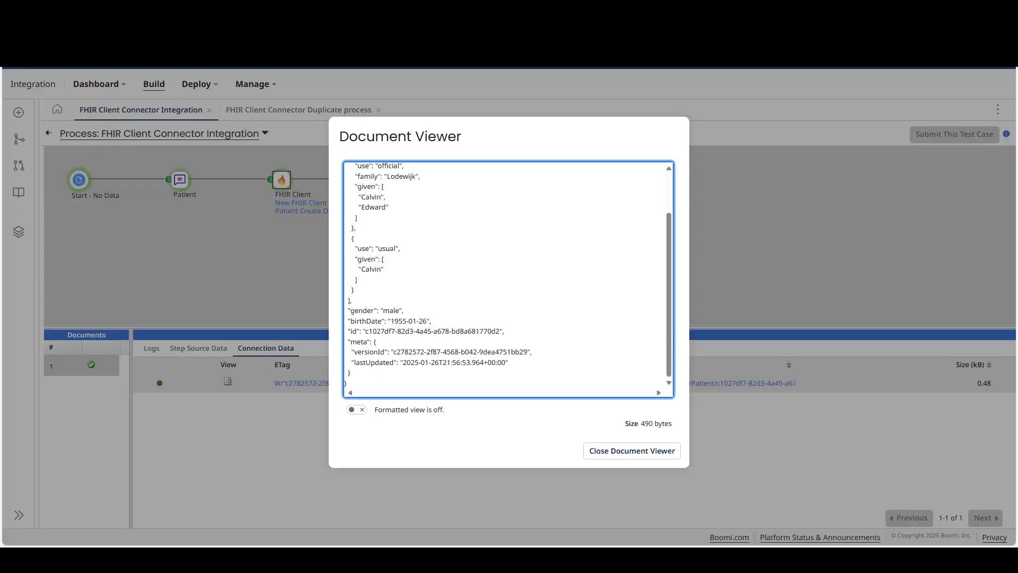
pyautogui.scroll(2, 508, 280)
pyautogui.scroll(-3, 508, 279)
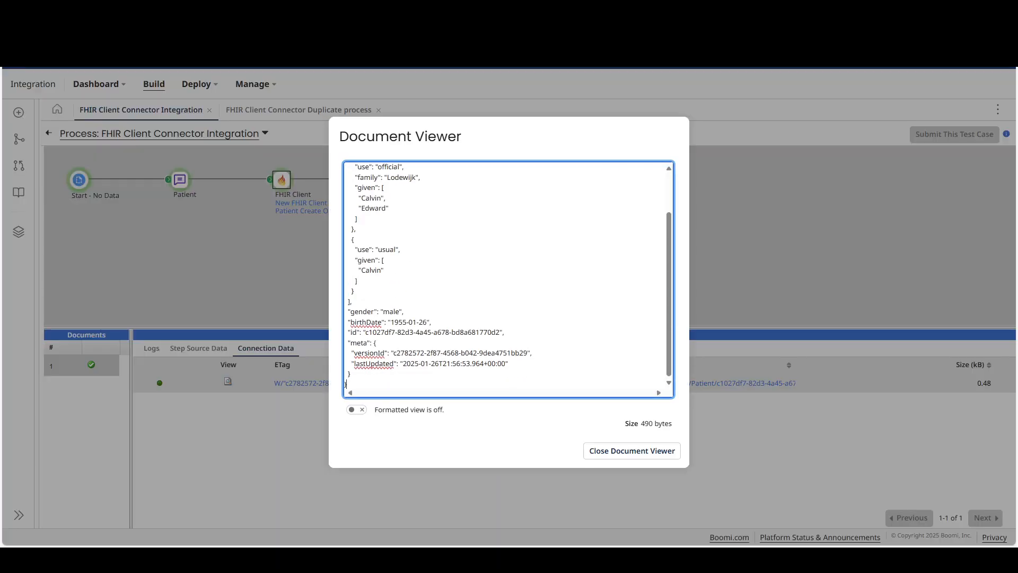
pyautogui.scroll(2, 508, 279)
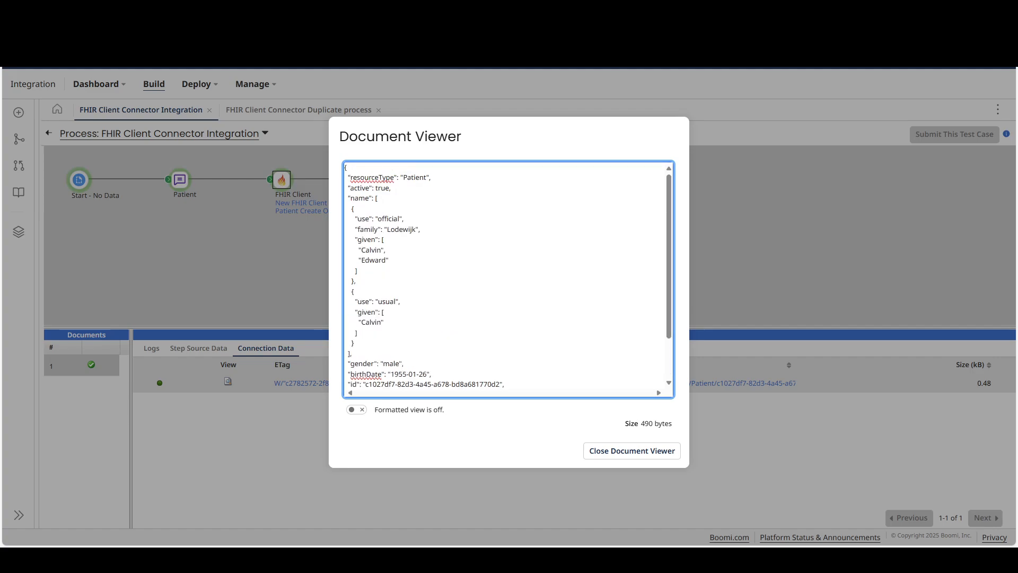
pyautogui.click(631, 451)
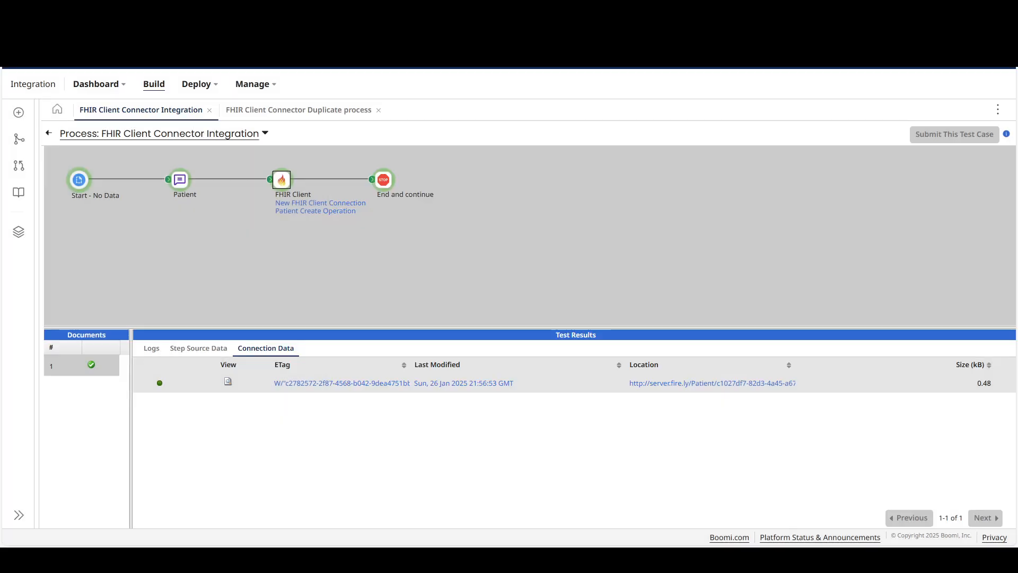